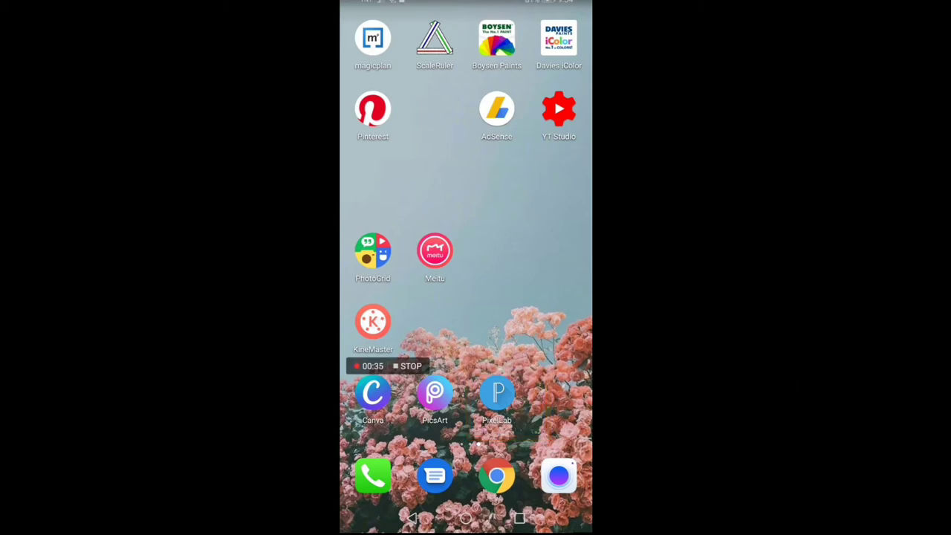
Launch PixelLab from its icon on the Android home screen.
click(496, 394)
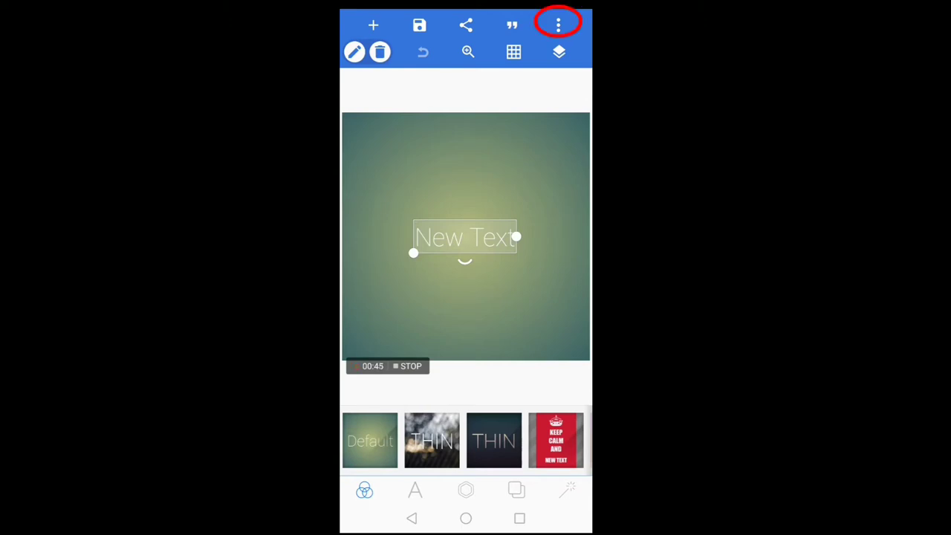
Open PixelLab's three-dot options menu with image and file choices.
click(558, 24)
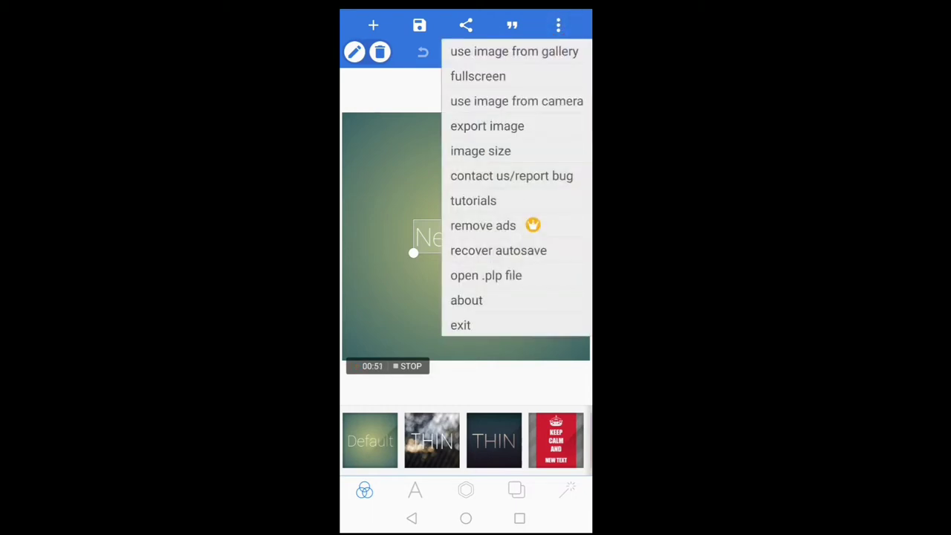
Set the image size to the Youtube thumbnail preset, 1280 × 720 at 16:9.
click(480, 151)
click(546, 228)
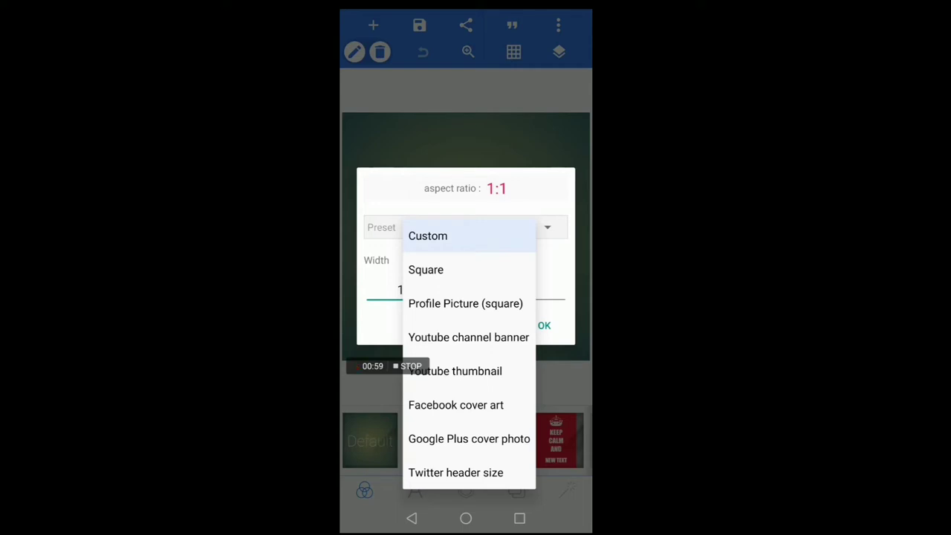
click(455, 371)
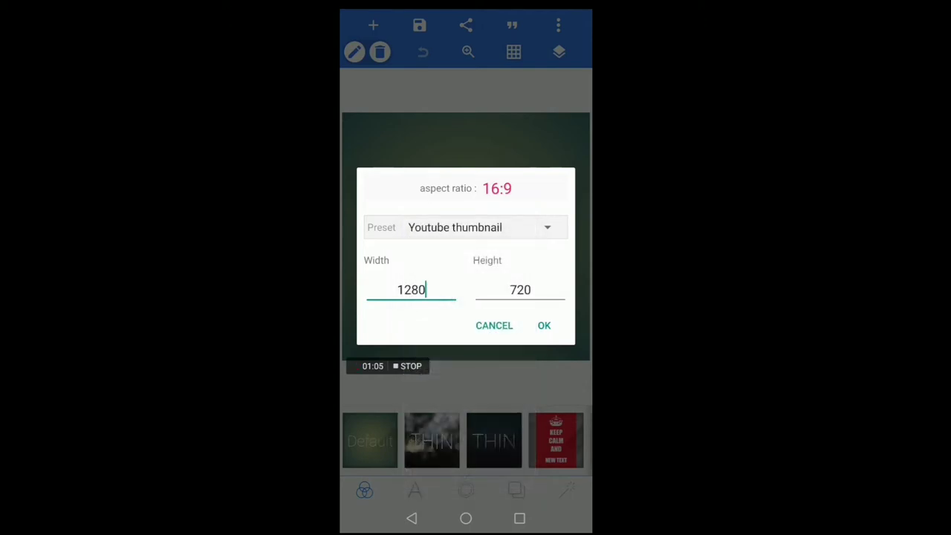
click(544, 325)
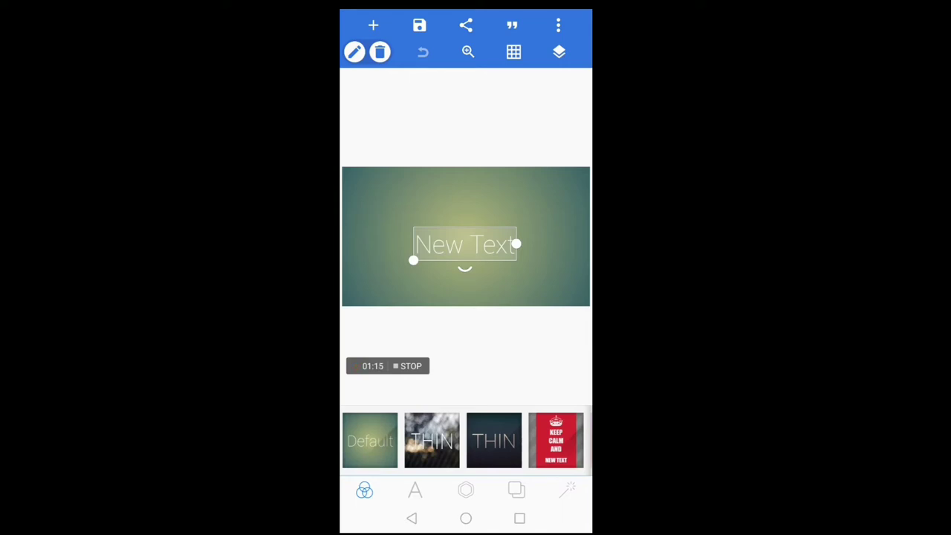
Delete the placeholder New Text object and choose to use an image from the gallery.
click(380, 52)
click(546, 291)
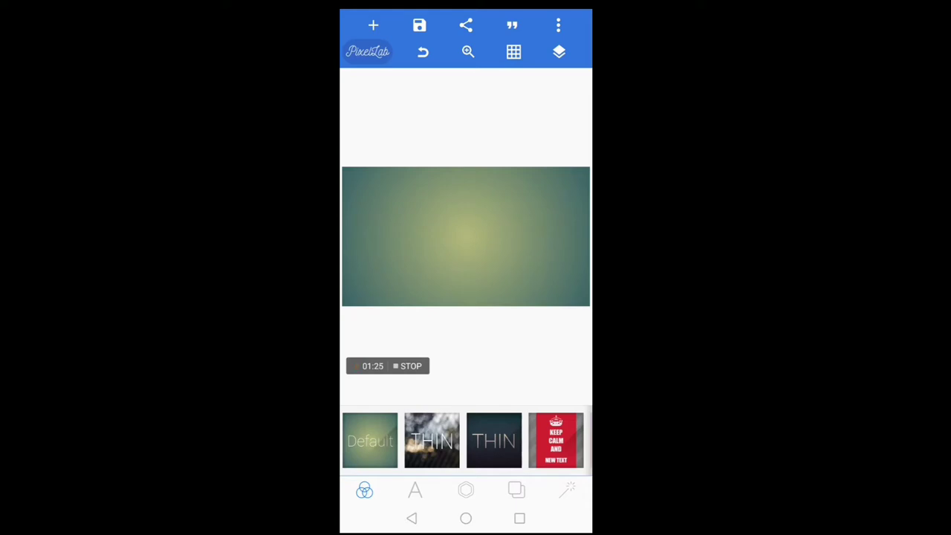
click(558, 25)
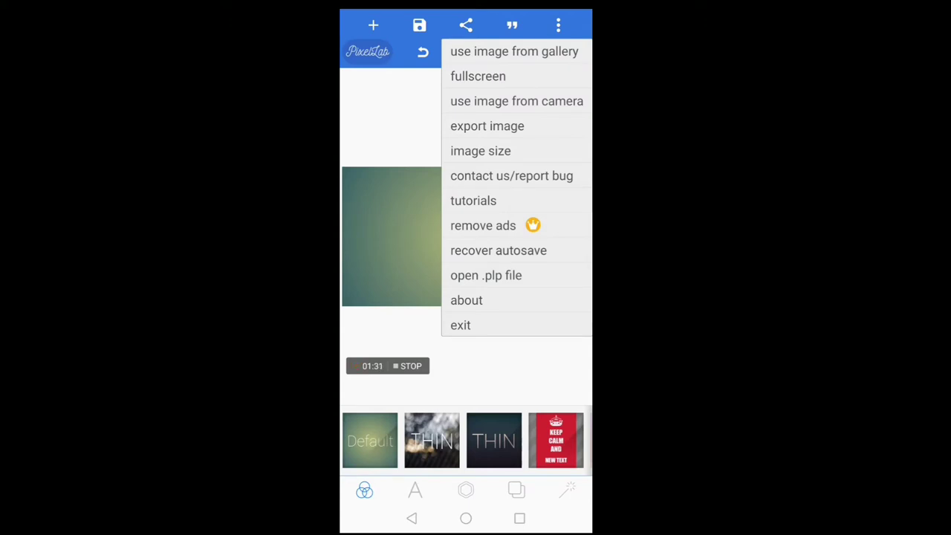
click(553, 51)
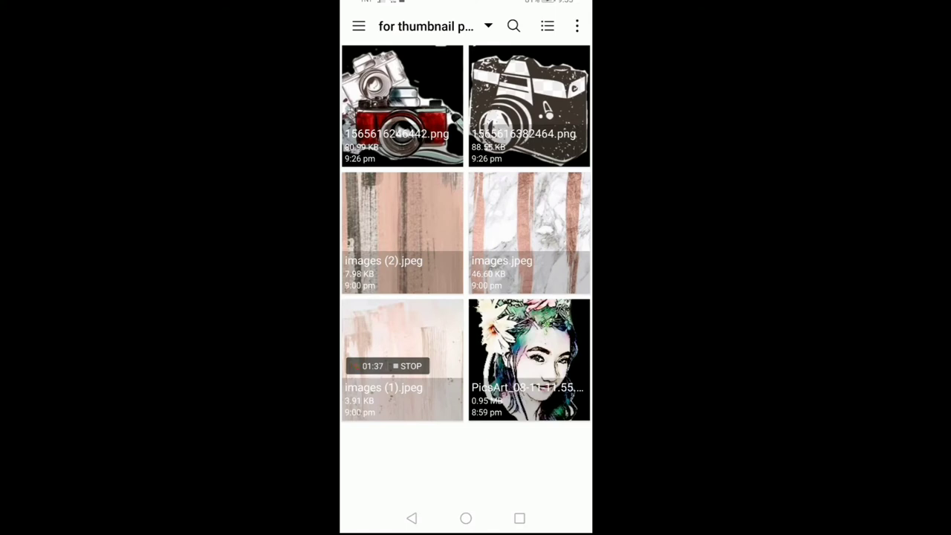
Pick images.jpeg, the white marble picture with rose-gold stripes.
click(540, 227)
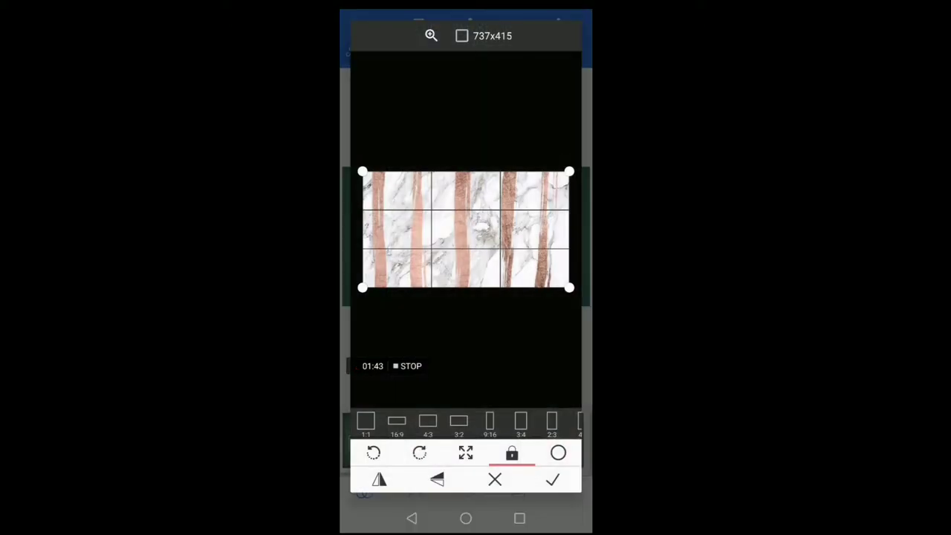
Accept the crop so the marble rose-gold image fills the 16:9 canvas.
click(552, 480)
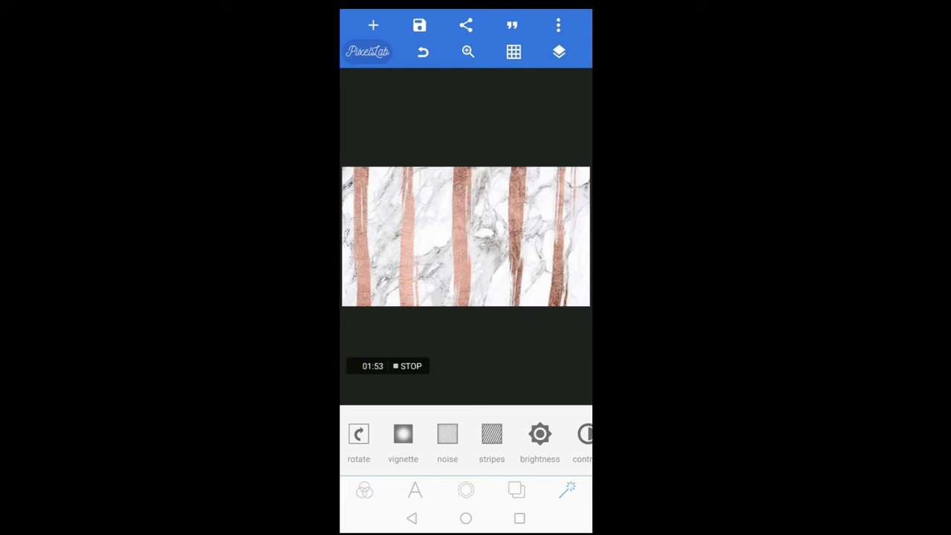
mouse_move(520, 438)
mouse_down()
mouse_move(431, 439)
mouse_move(524, 459)
mouse_up()
Discard a stray rectangle, then add a new text object and drag it to the centre.
click(373, 25)
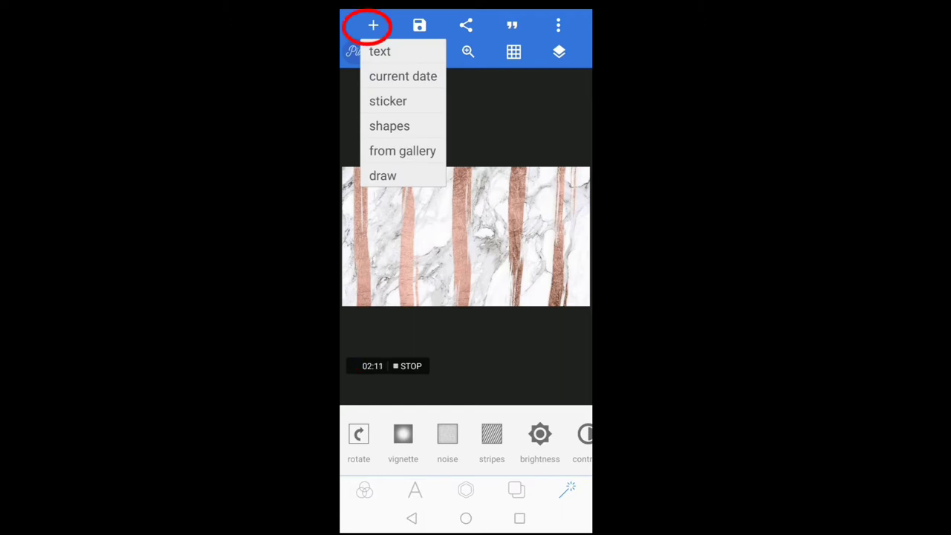
click(416, 121)
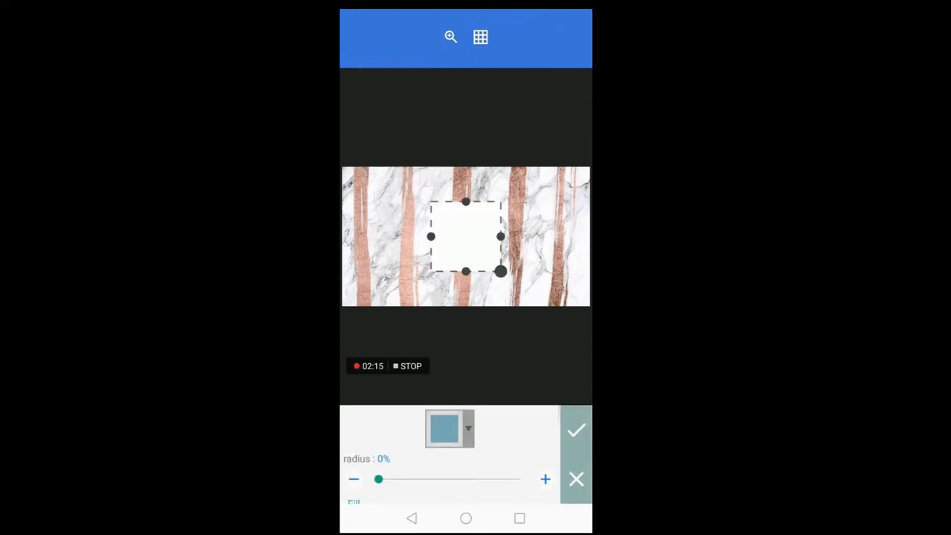
click(577, 480)
click(544, 290)
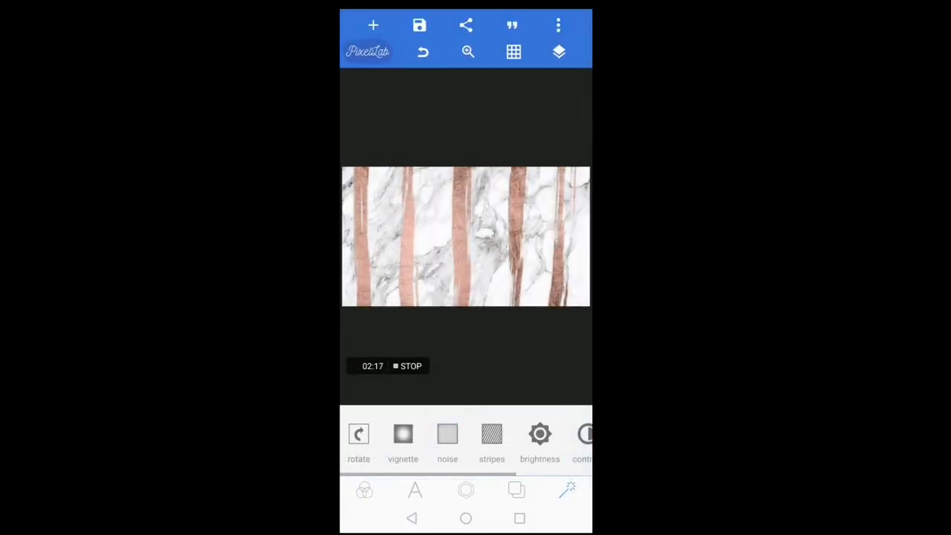
click(373, 25)
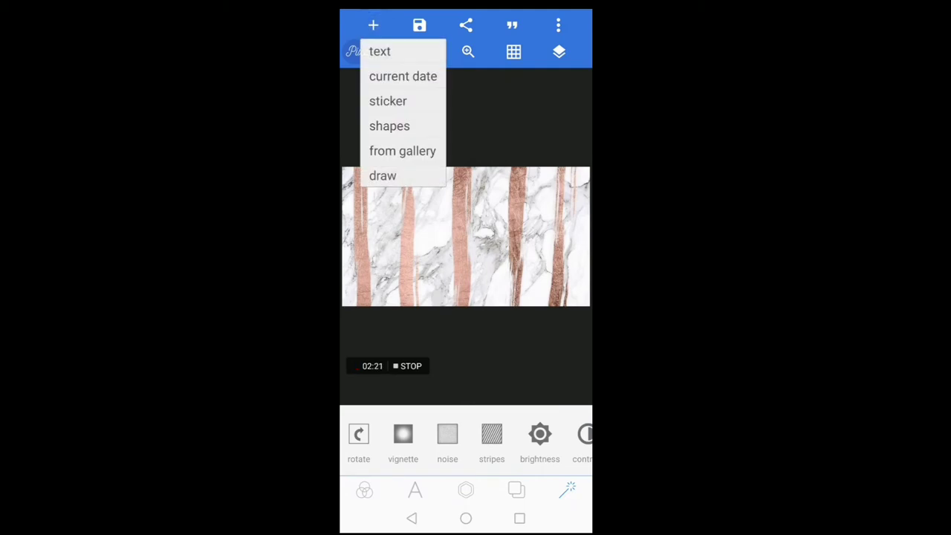
click(379, 52)
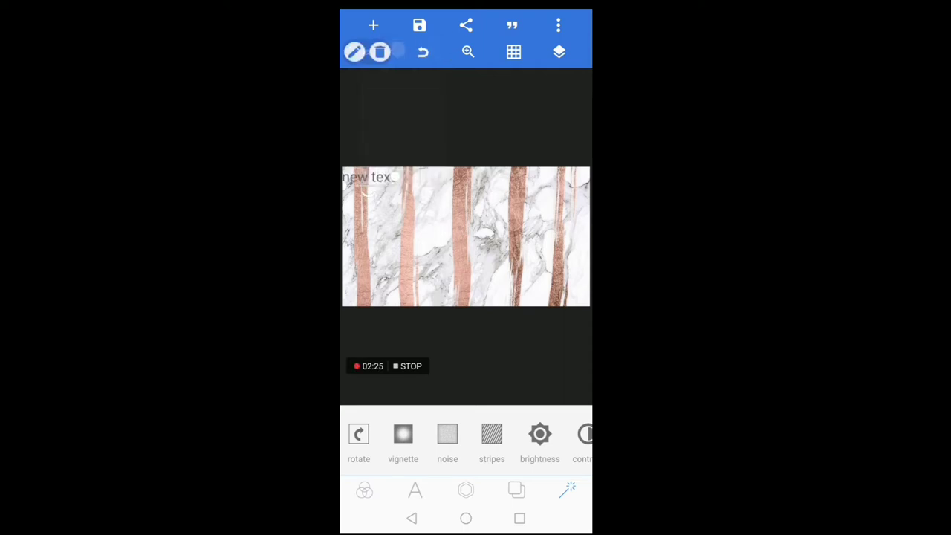
mouse_move(368, 179)
mouse_down()
mouse_move(363, 186)
mouse_move(461, 236)
mouse_up()
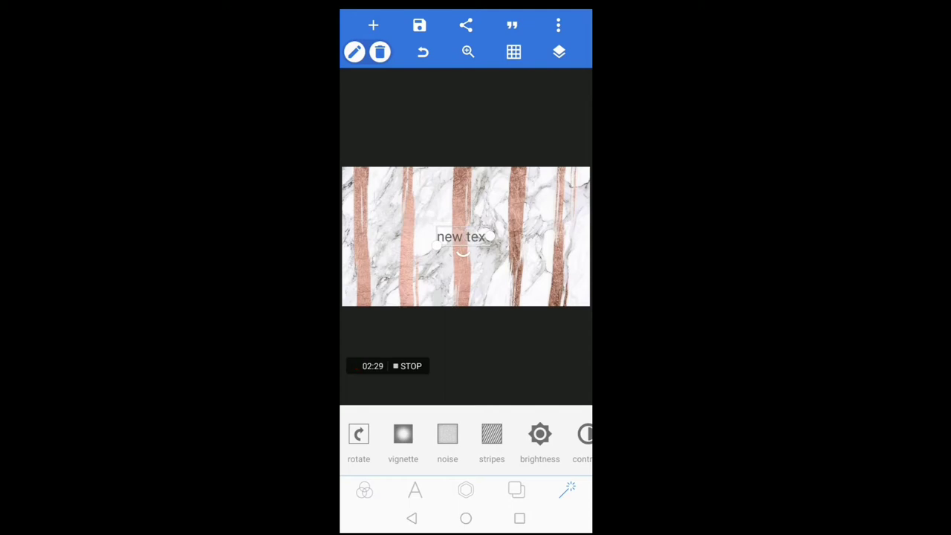
Change the text to 'Youtube' and 'thumbnail' on two lines, moved up and right.
click(354, 51)
click(361, 80)
key(BackSpace)
key(BackSpace)
key(BackSpace)
key(BackSpace)
key(BackSpace)
key(BackSpace)
key(BackSpace)
key(BackSpace)
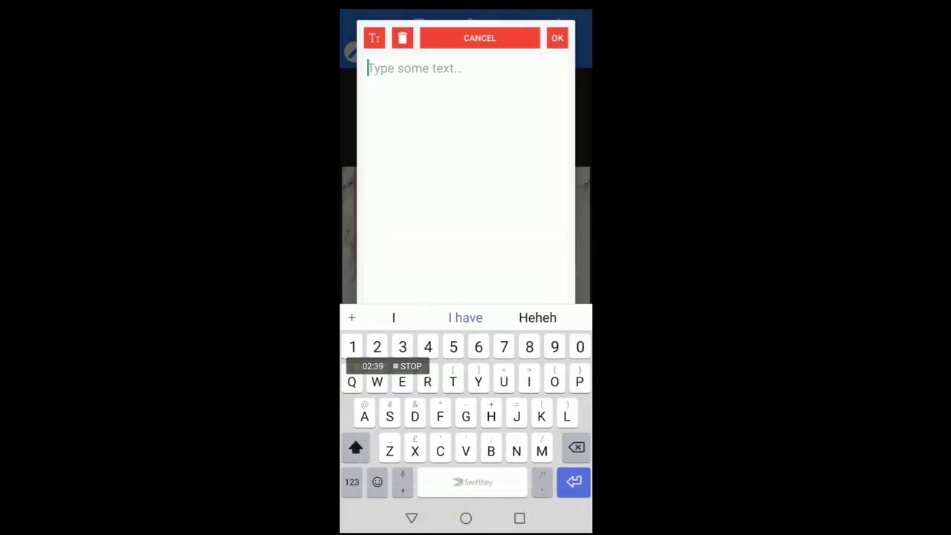
text(Youtube )
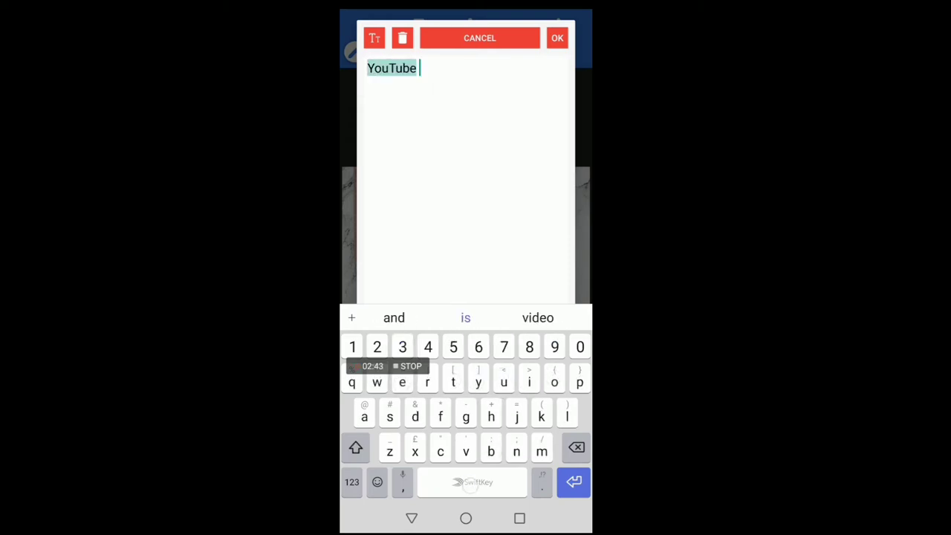
text(thumbnail)
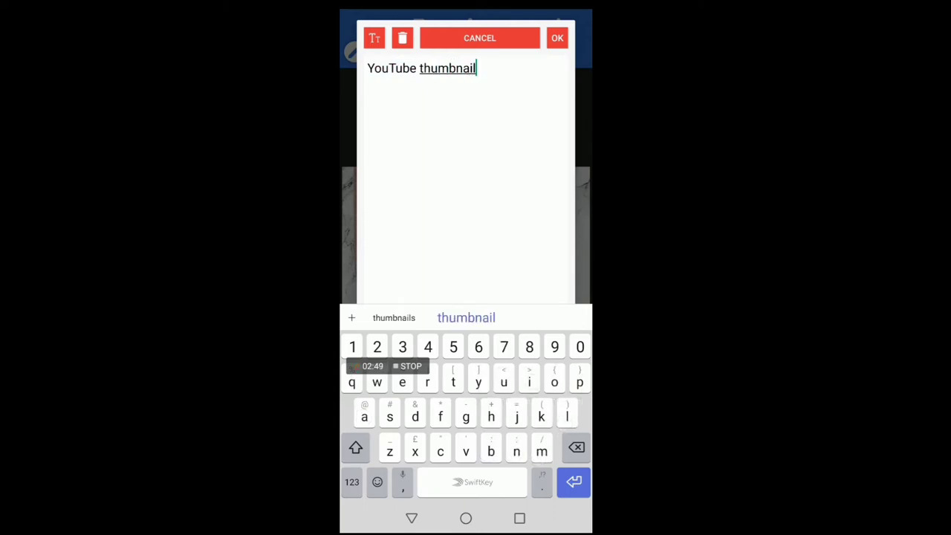
click(420, 68)
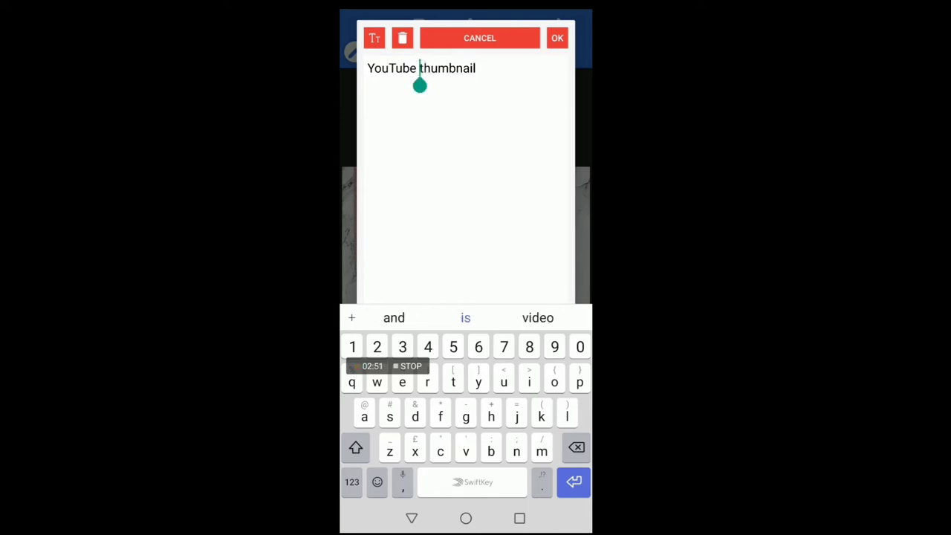
key(Return)
click(557, 38)
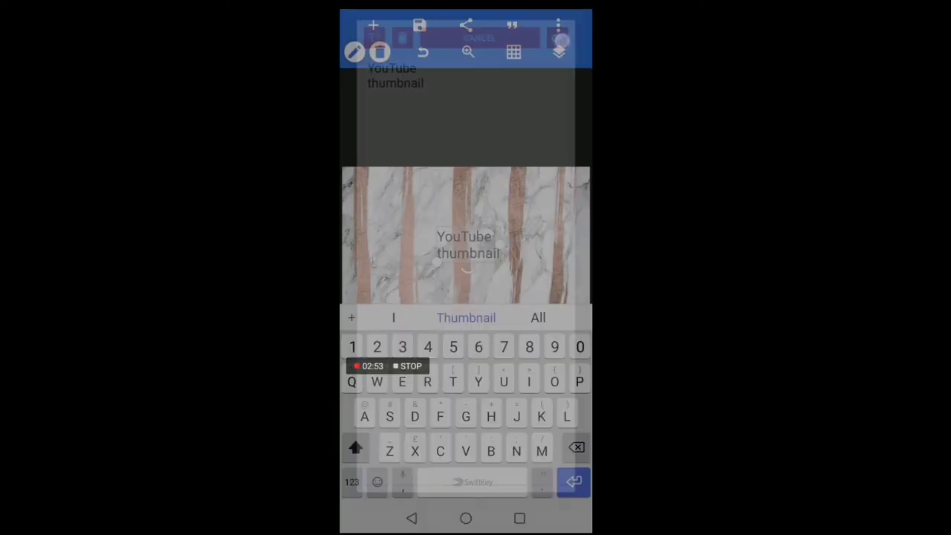
mouse_move(468, 245)
mouse_down()
mouse_move(492, 215)
mouse_move(487, 230)
mouse_up()
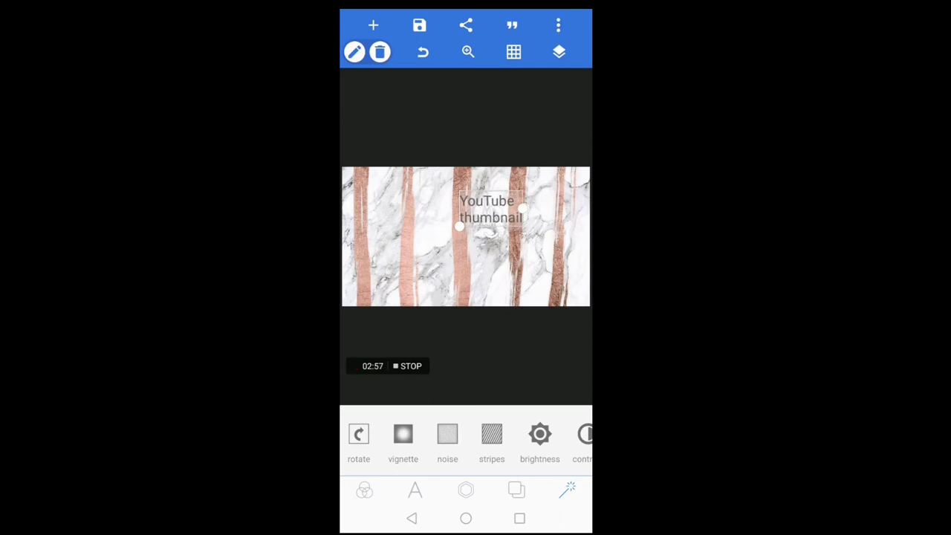
Enlarge the two-line title to text size 101.
click(415, 489)
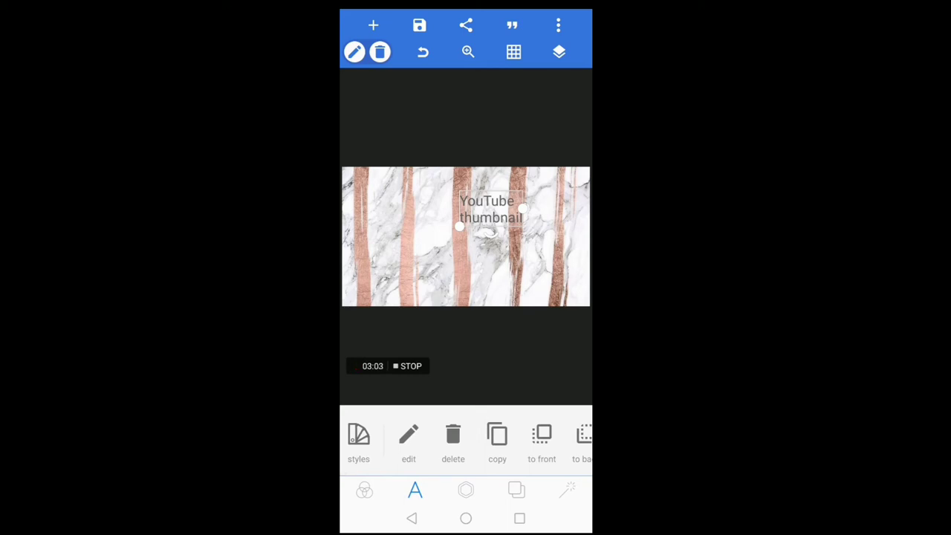
drag(549, 449, 425, 448)
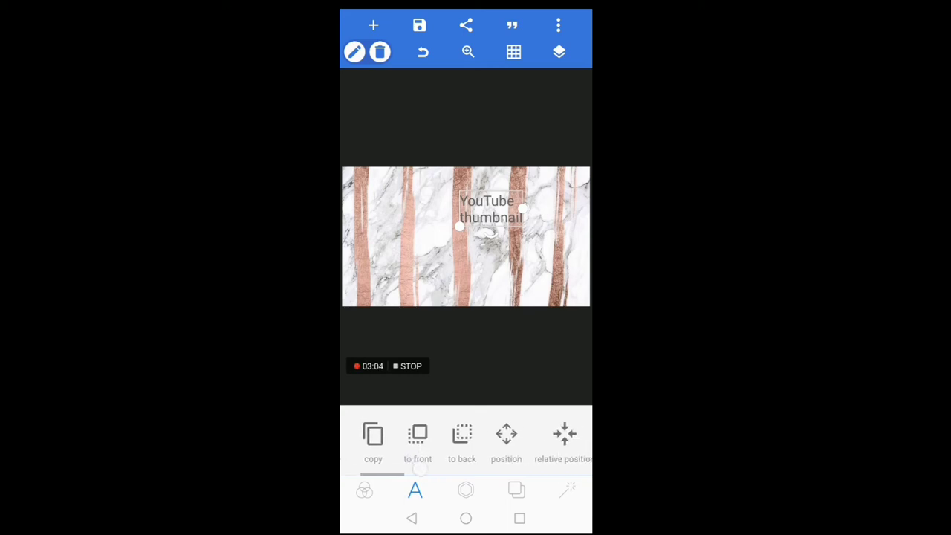
mouse_move(543, 449)
mouse_down()
mouse_move(416, 449)
mouse_move(411, 437)
mouse_up()
click(476, 436)
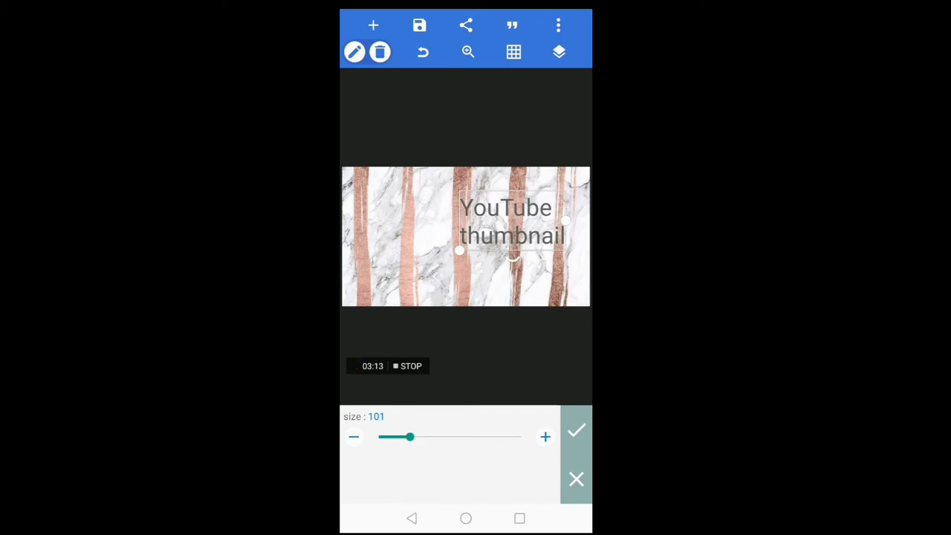
click(577, 431)
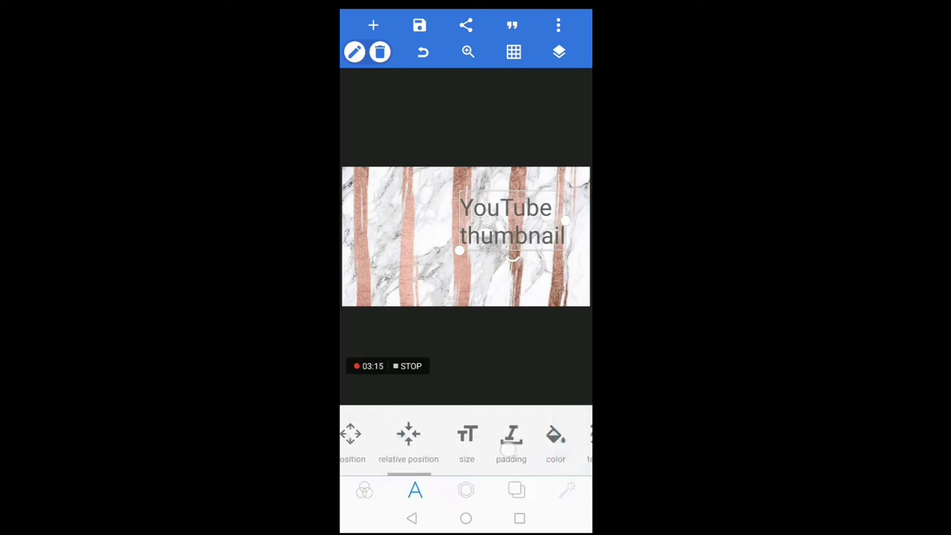
Bring up the basic font list for the title.
drag(520, 438, 407, 438)
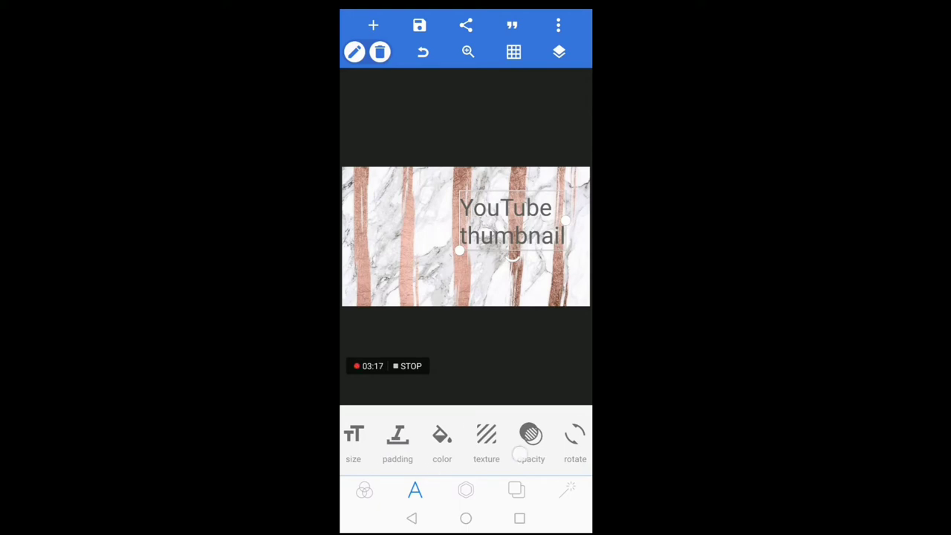
drag(514, 452, 370, 452)
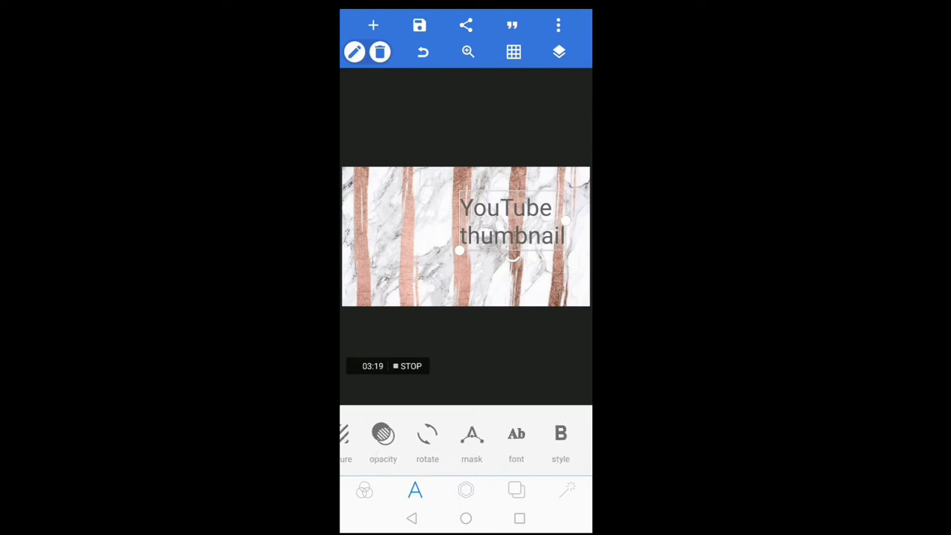
click(516, 436)
drag(525, 416, 543, 248)
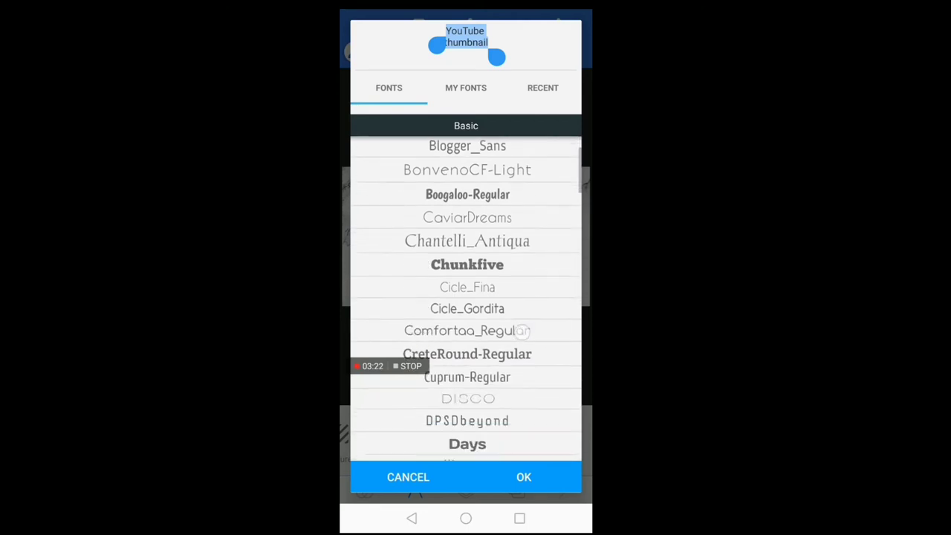
Apply the Boogaloo-Regular font to the title.
drag(511, 156, 510, 253)
click(508, 253)
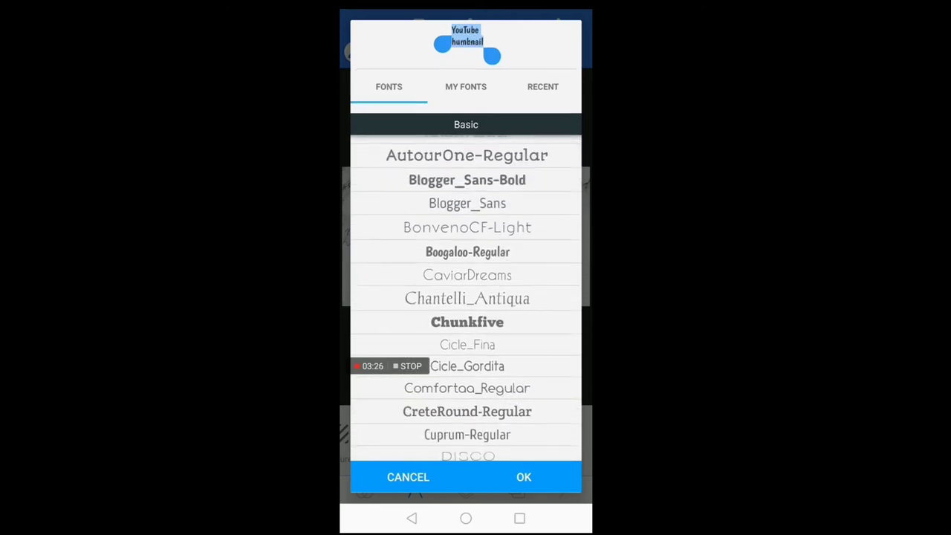
click(523, 477)
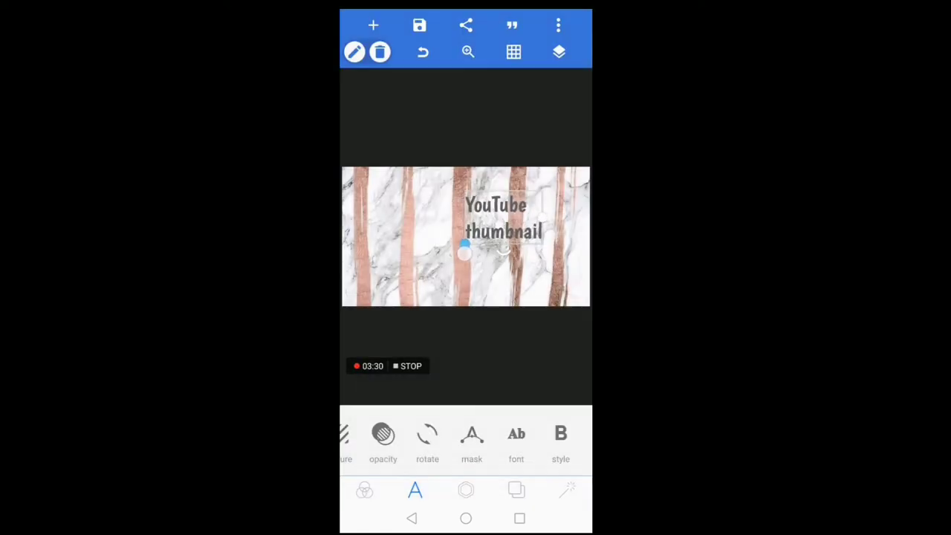
Enlarge and tilt the title, placing it toward the upper right of the marble background.
drag(455, 250, 436, 265)
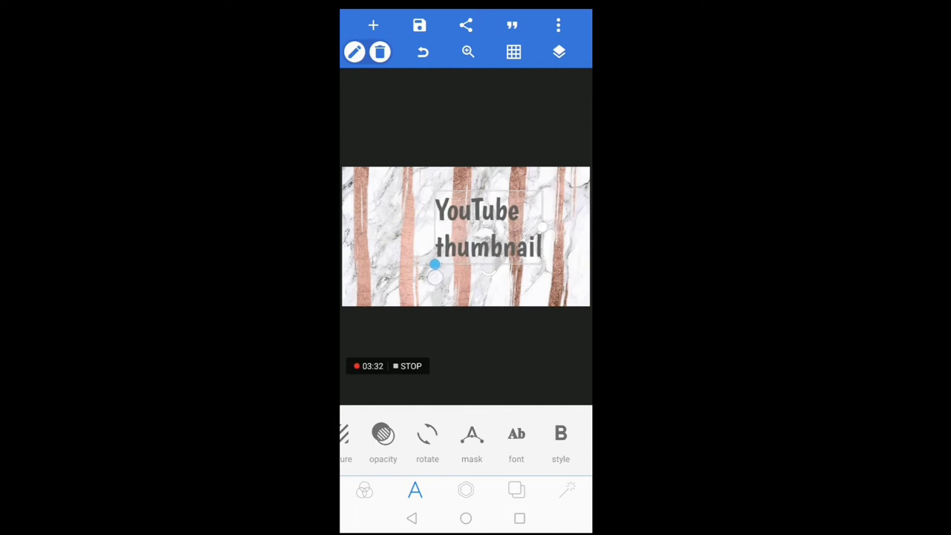
mouse_move(489, 229)
mouse_down()
mouse_move(514, 213)
mouse_move(509, 257)
mouse_move(494, 271)
mouse_move(519, 265)
mouse_up()
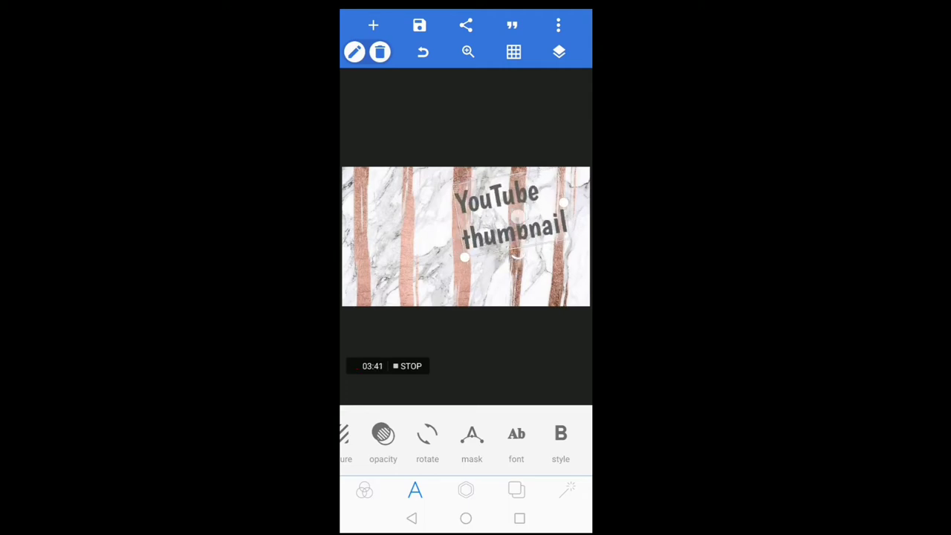
drag(519, 219, 508, 214)
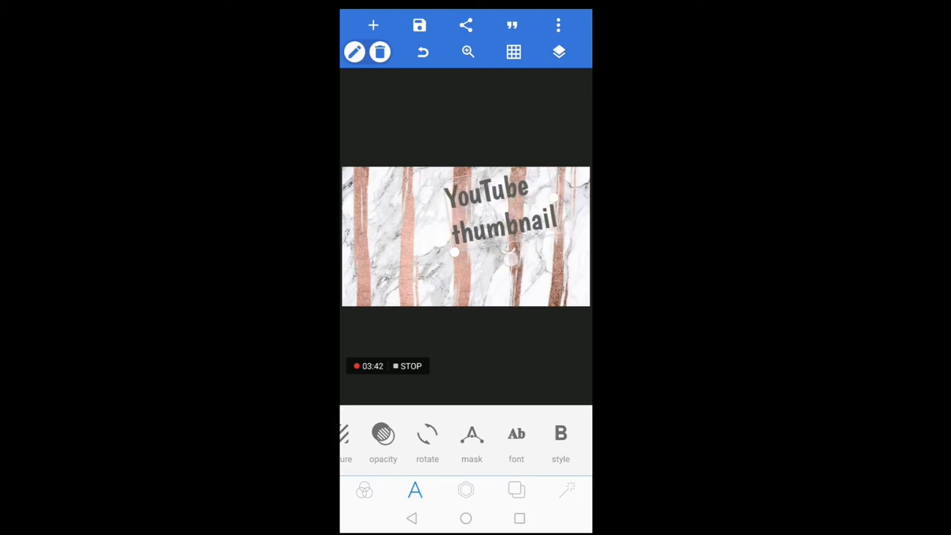
click(509, 265)
click(513, 219)
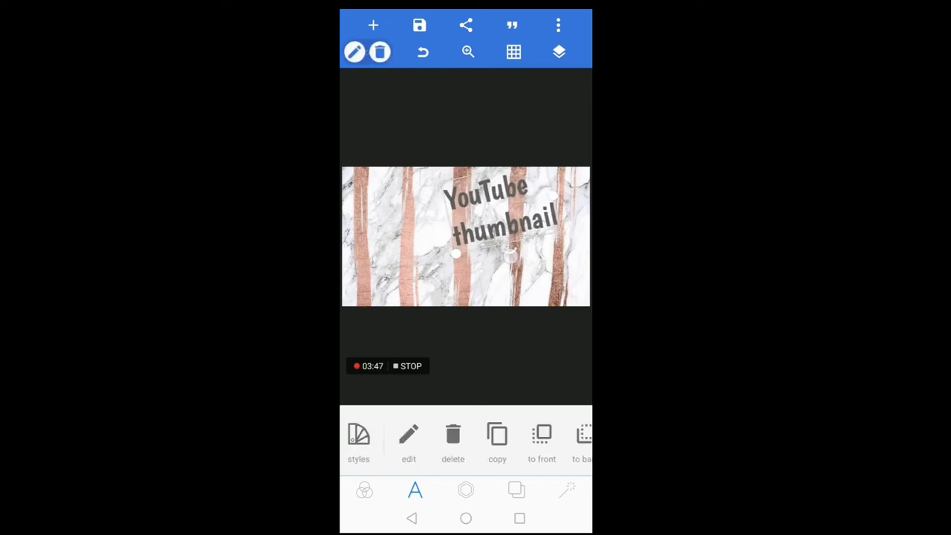
drag(506, 219, 520, 222)
click(526, 275)
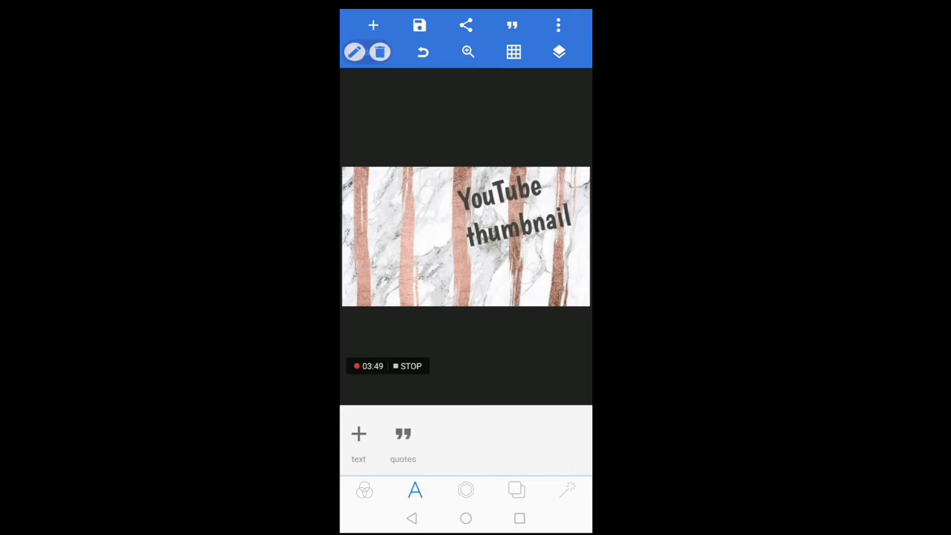
click(513, 215)
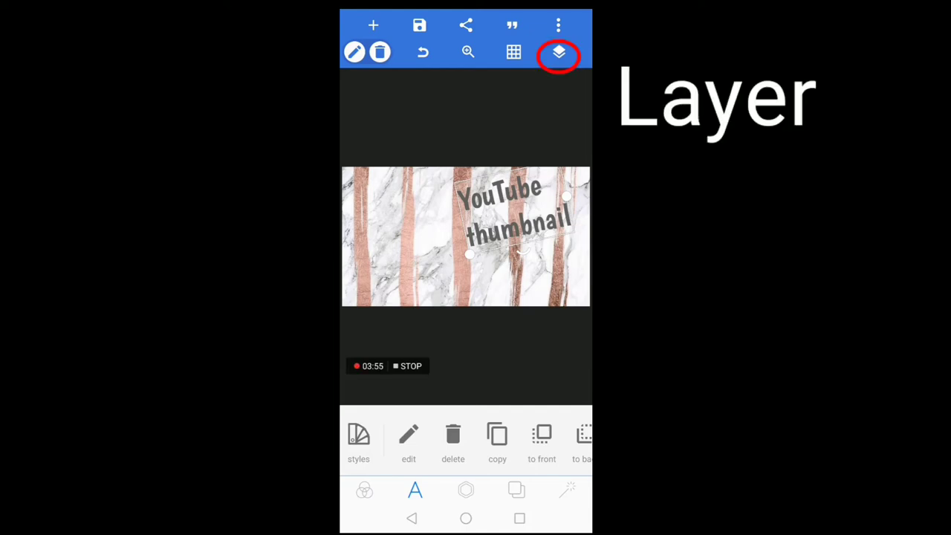
Lock the two-line 'YouTube thumbnail' title layer from the Layers panel.
click(559, 52)
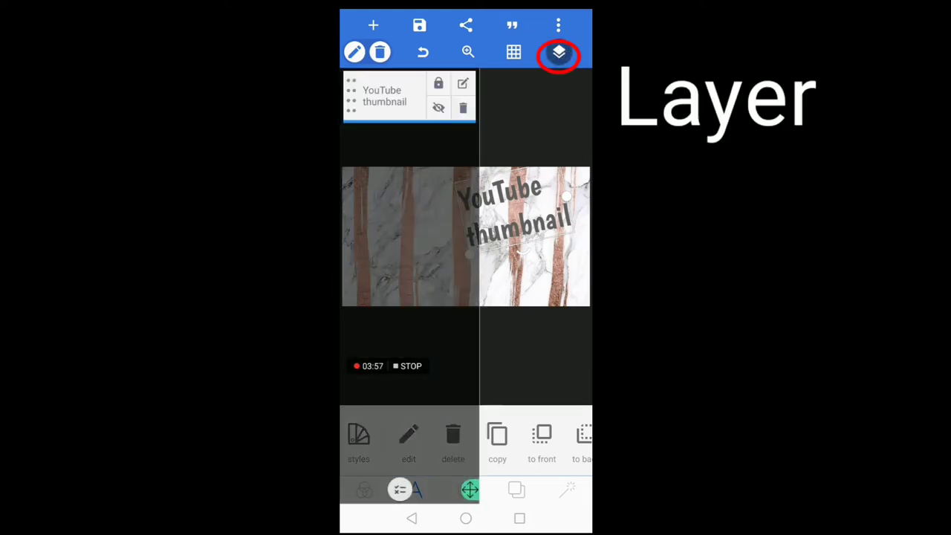
click(439, 84)
click(559, 53)
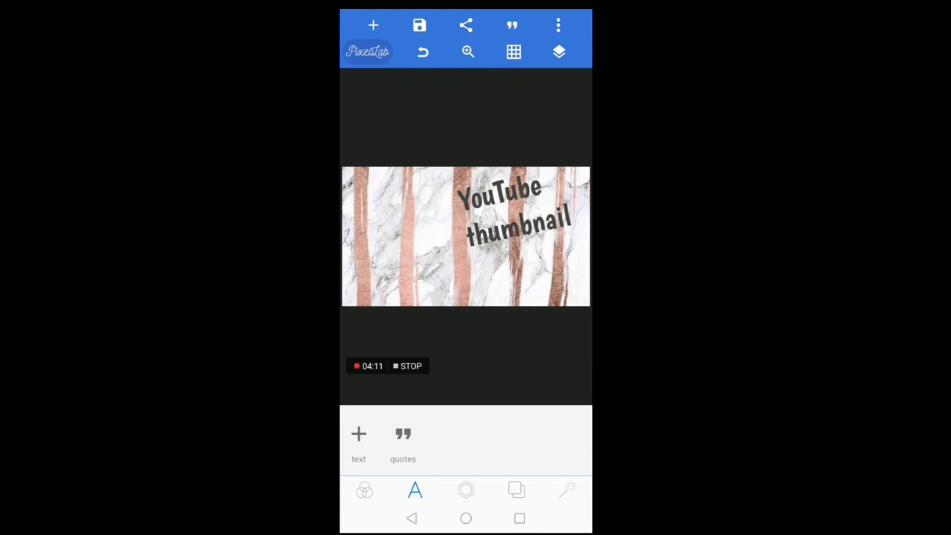
Add the sketch-style girl portrait from the gallery without cropping it.
click(373, 25)
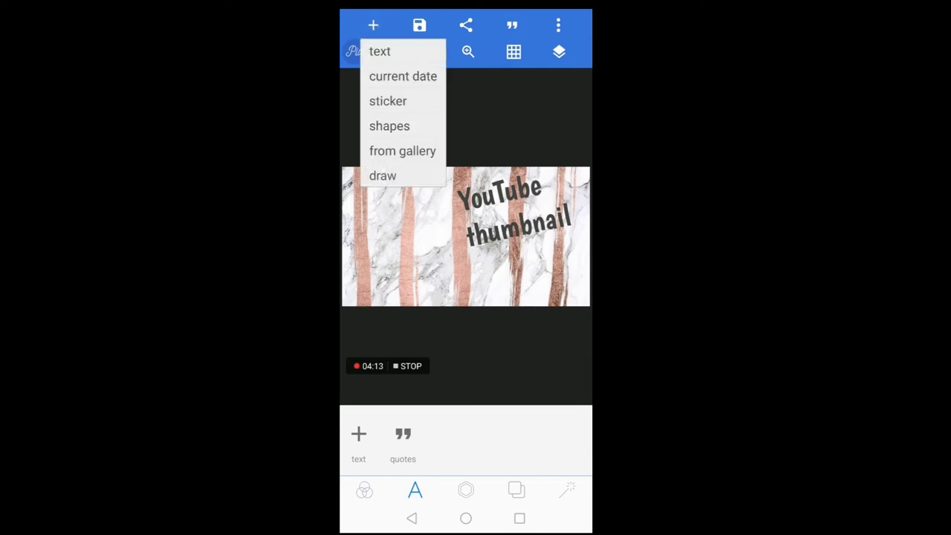
click(402, 151)
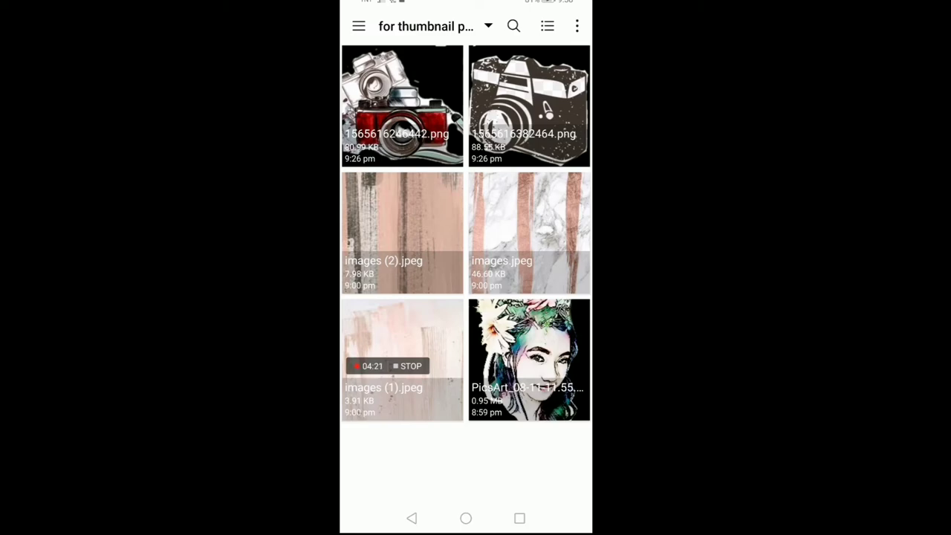
click(534, 345)
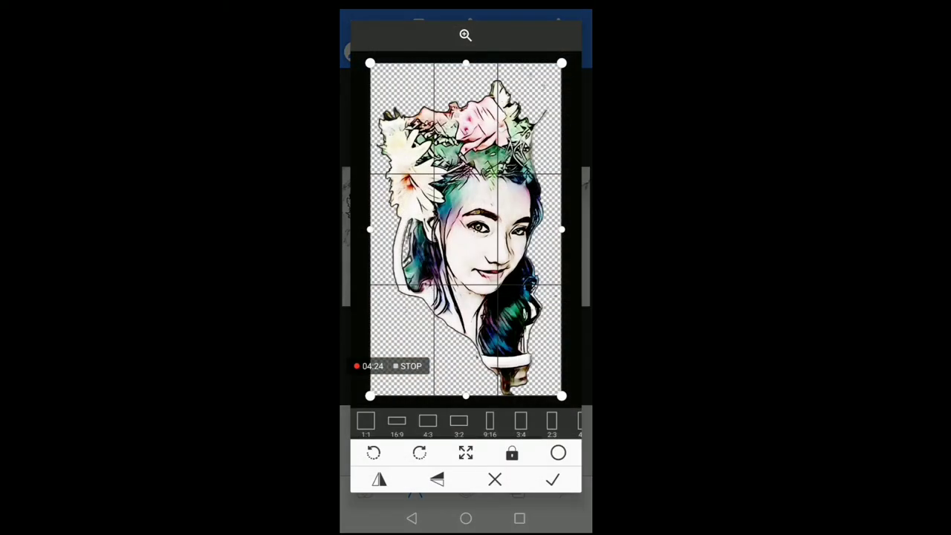
click(552, 479)
Resize the portrait and settle it at the left of the title.
mouse_move(451, 244)
mouse_down()
mouse_move(432, 258)
mouse_move(444, 281)
mouse_move(432, 269)
mouse_move(475, 312)
mouse_move(441, 287)
mouse_move(468, 275)
mouse_up()
drag(364, 291, 374, 303)
mouse_move(468, 275)
mouse_down()
mouse_move(435, 272)
mouse_move(455, 292)
mouse_move(448, 283)
mouse_move(458, 283)
mouse_up()
Lock the girl portrait layer, then bring up the add menu.
click(559, 51)
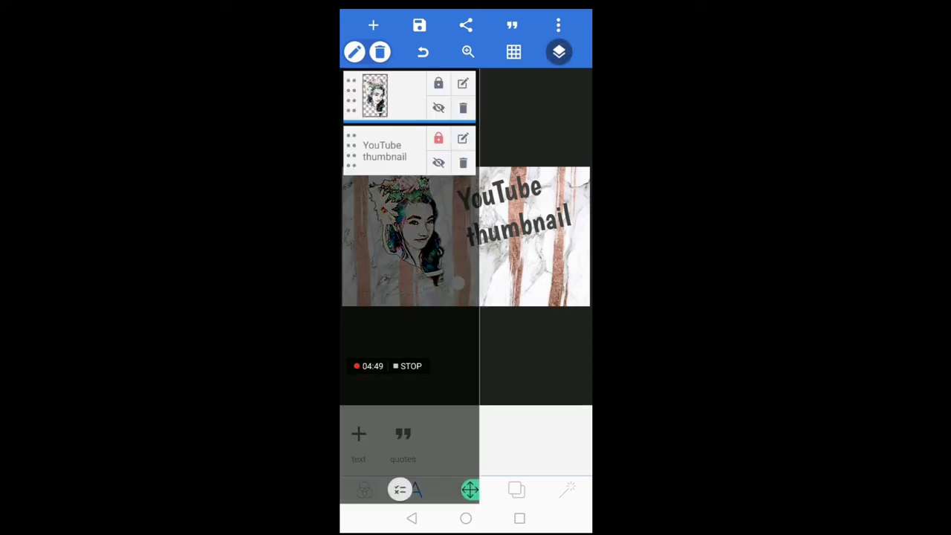
click(439, 82)
click(558, 52)
click(494, 354)
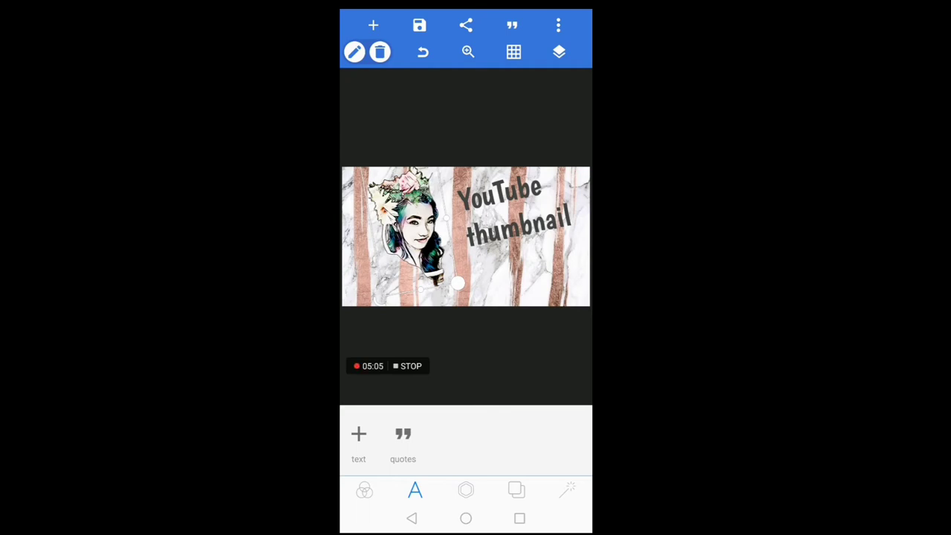
click(373, 25)
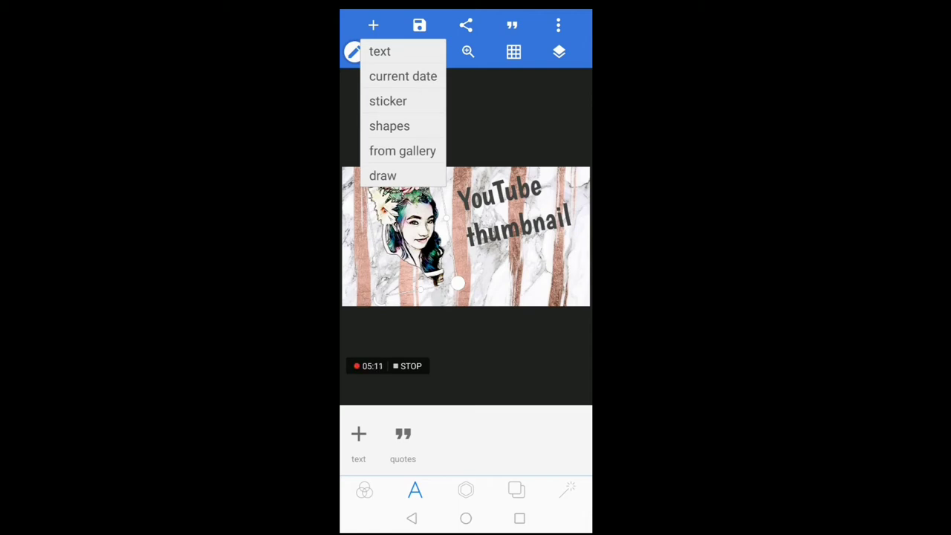
Pick the white crown sticker and place it at the portrait's left edge.
click(416, 101)
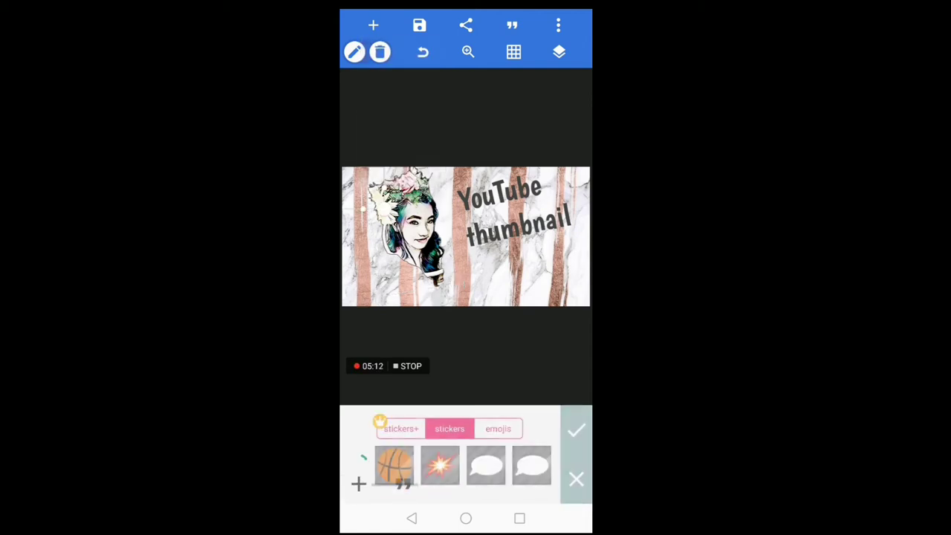
scroll(449, 466, right, 2)
scroll(449, 465, right, 2)
scroll(449, 466, right, 2)
scroll(449, 465, right, 2)
scroll(450, 465, right, 2)
scroll(449, 465, right, 2)
scroll(450, 465, right, 2)
scroll(450, 465, right, 2)
scroll(450, 465, right, 2)
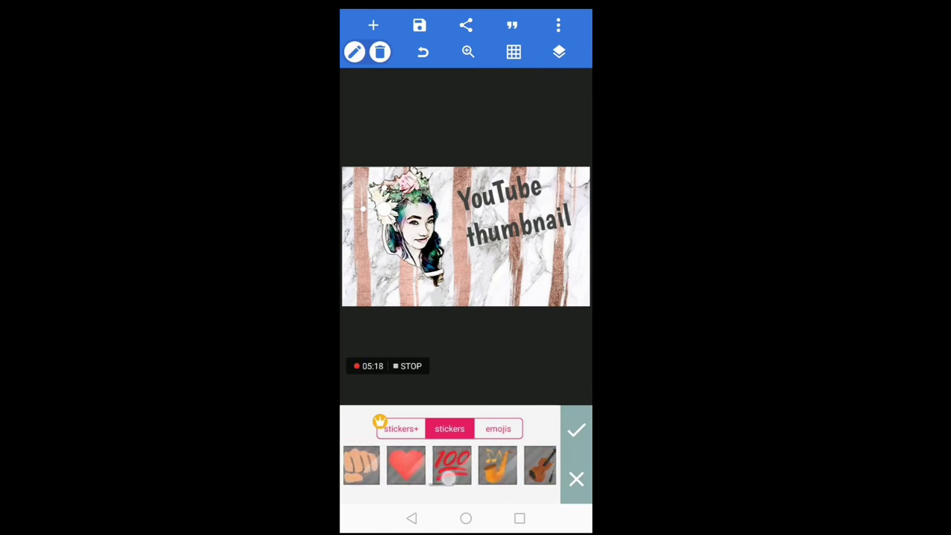
scroll(449, 465, left, 2)
scroll(450, 465, left, 2)
scroll(449, 465, left, 2)
scroll(450, 465, left, 2)
scroll(449, 465, left, 2)
scroll(449, 465, left, 2)
scroll(450, 466, left, 2)
scroll(449, 465, right, 1)
mouse_move(360, 186)
mouse_down()
mouse_move(450, 192)
mouse_move(414, 229)
mouse_move(446, 205)
mouse_move(443, 223)
mouse_move(474, 190)
mouse_move(464, 222)
mouse_move(446, 205)
mouse_move(469, 183)
mouse_move(368, 186)
mouse_move(393, 182)
mouse_move(383, 190)
mouse_move(393, 191)
mouse_up()
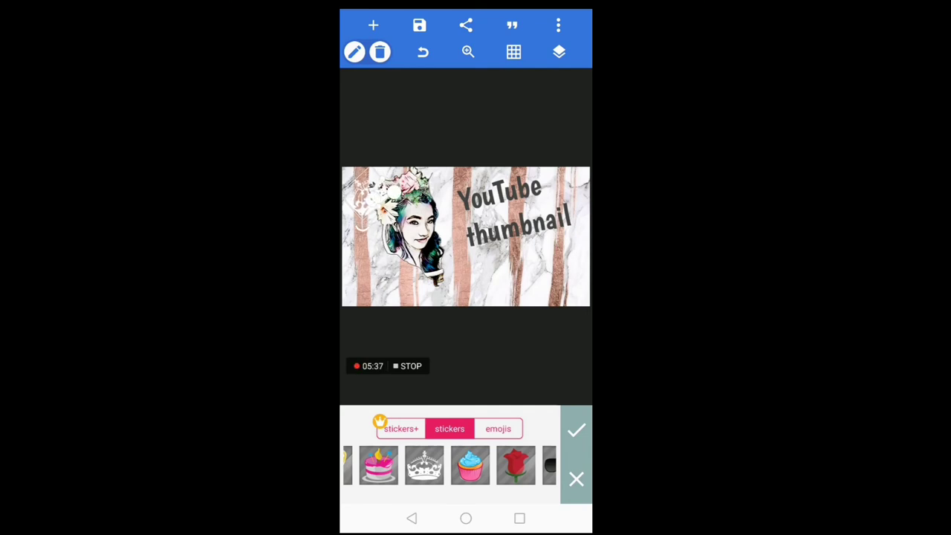
click(576, 429)
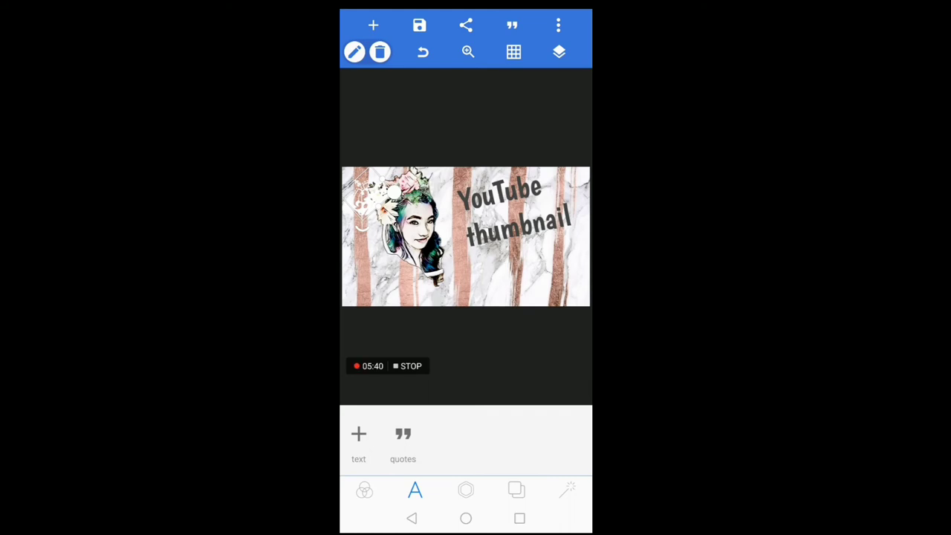
Send the crown sticker behind the portrait, then open the gallery for another image.
click(466, 491)
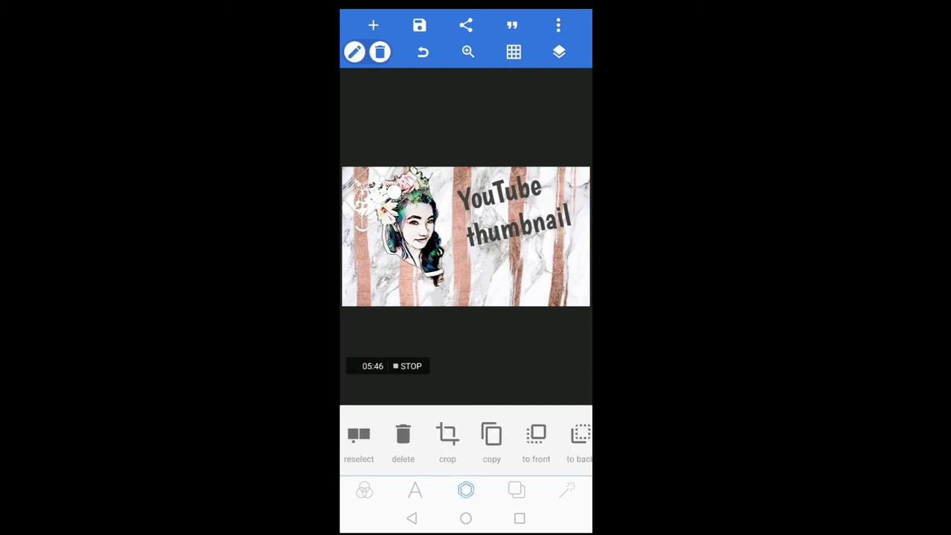
drag(530, 458, 444, 457)
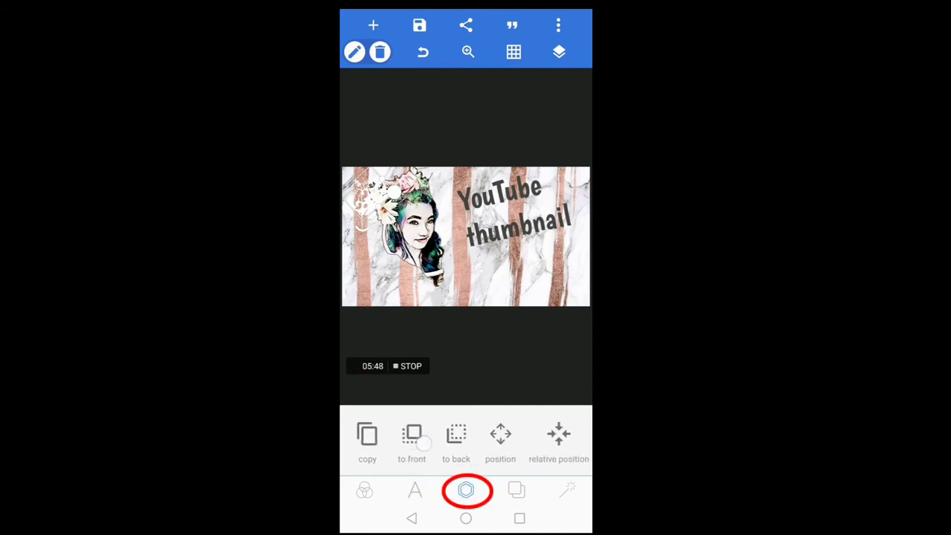
click(456, 434)
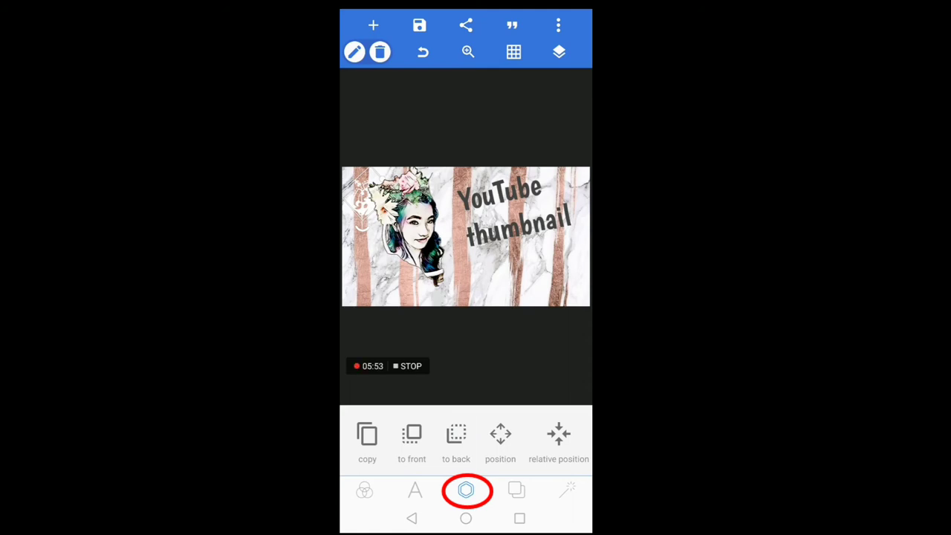
click(412, 435)
click(456, 435)
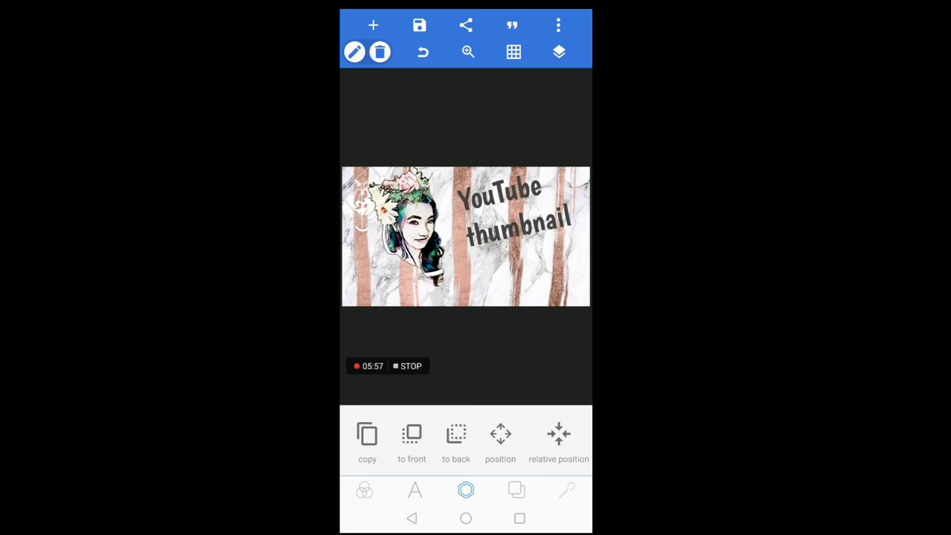
click(373, 24)
click(401, 151)
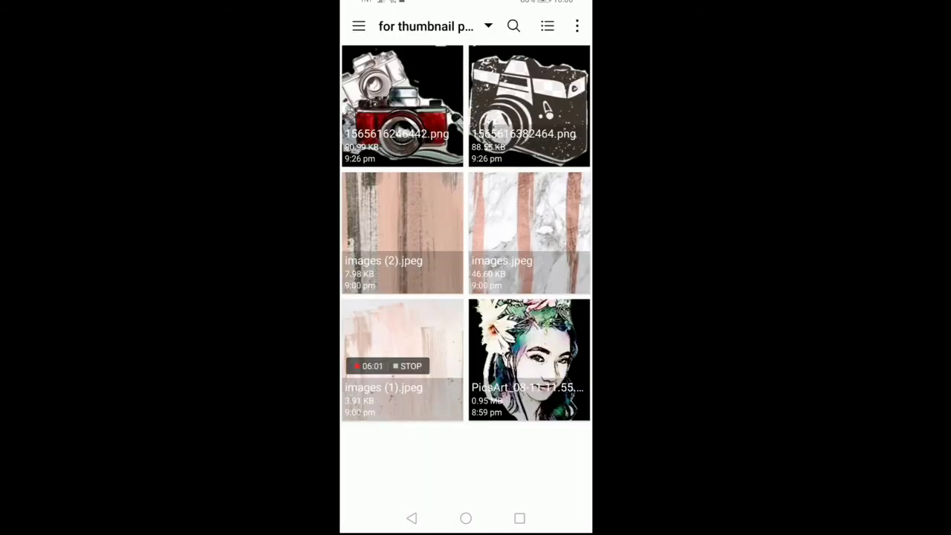
Add the red camera image, shrink it, and place it beneath the title beside the face.
click(423, 87)
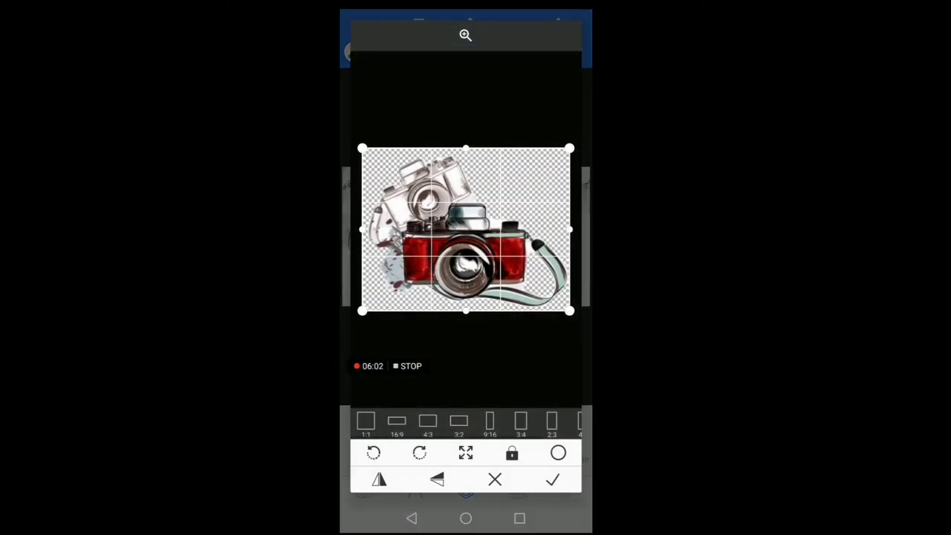
click(552, 479)
drag(436, 253, 460, 245)
drag(553, 295, 472, 232)
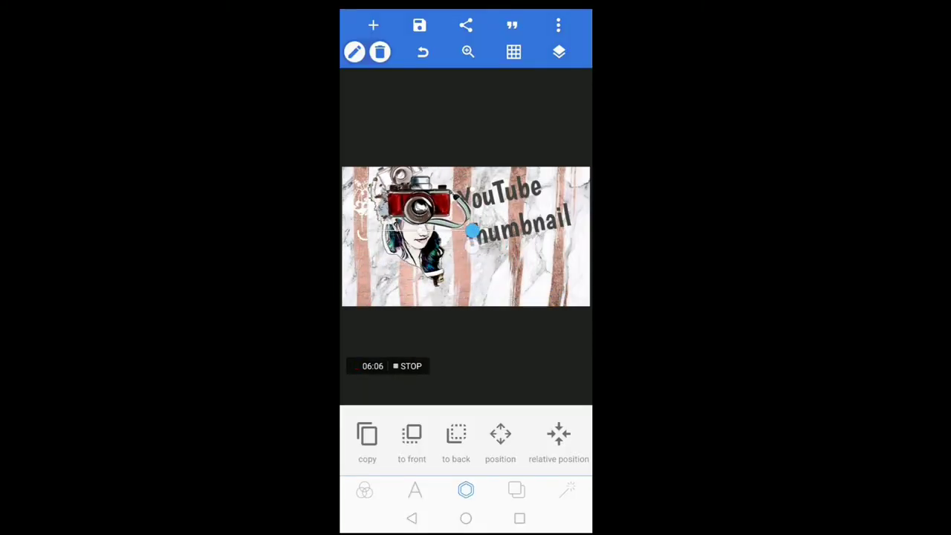
mouse_move(420, 200)
mouse_down()
mouse_move(456, 264)
mouse_move(493, 269)
mouse_move(484, 259)
mouse_move(495, 257)
mouse_move(487, 260)
mouse_up()
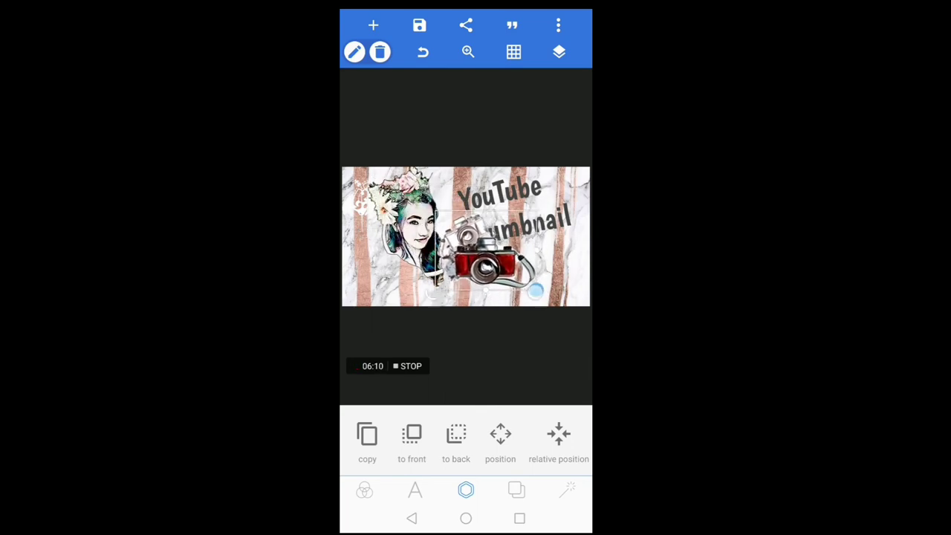
mouse_move(537, 291)
mouse_down()
mouse_move(524, 280)
mouse_move(536, 293)
mouse_up()
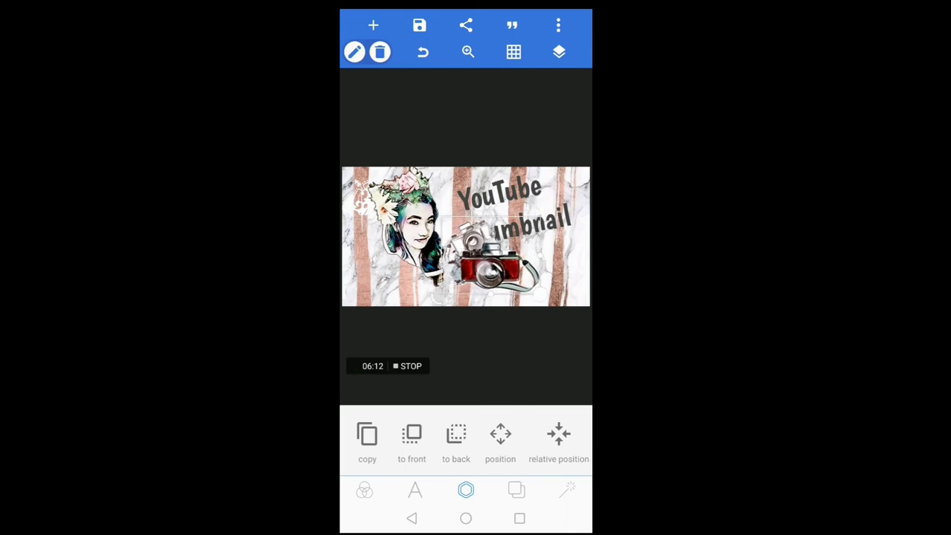
mouse_move(491, 256)
mouse_down()
mouse_move(471, 272)
mouse_move(487, 274)
mouse_up()
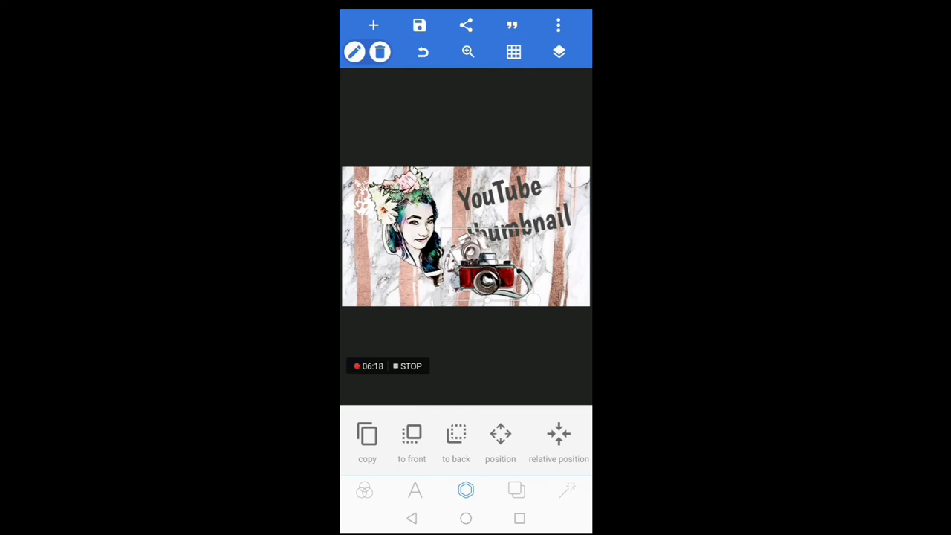
Reselect the camera image and check it in the Layers panel.
click(570, 277)
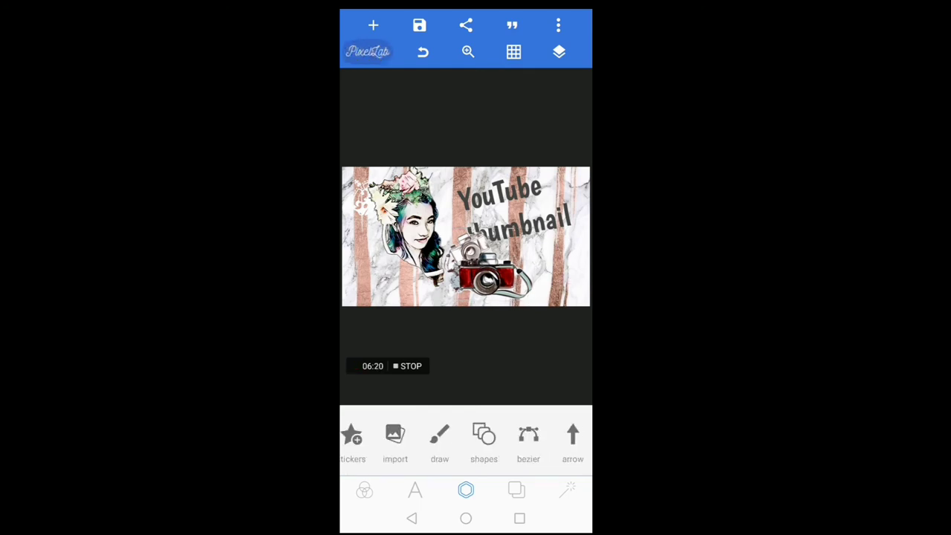
click(491, 280)
click(558, 51)
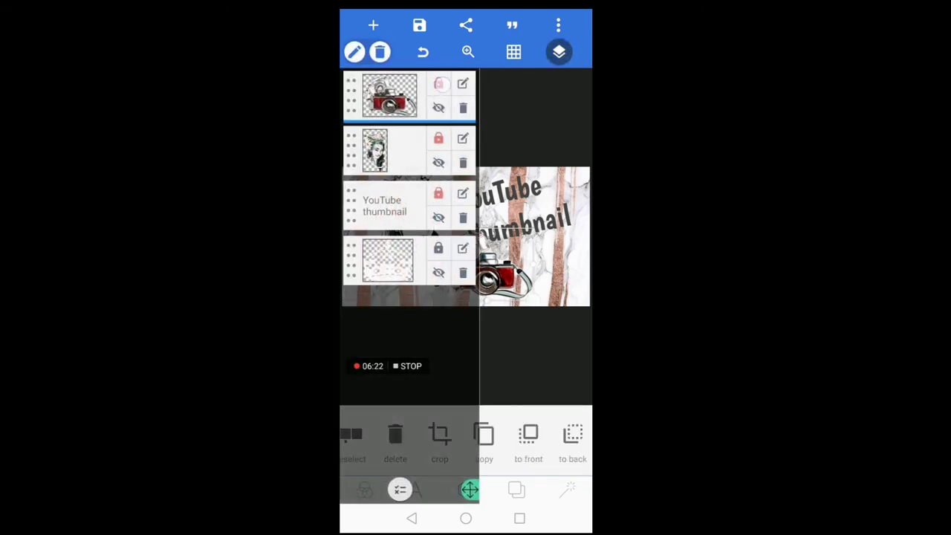
click(570, 276)
click(558, 51)
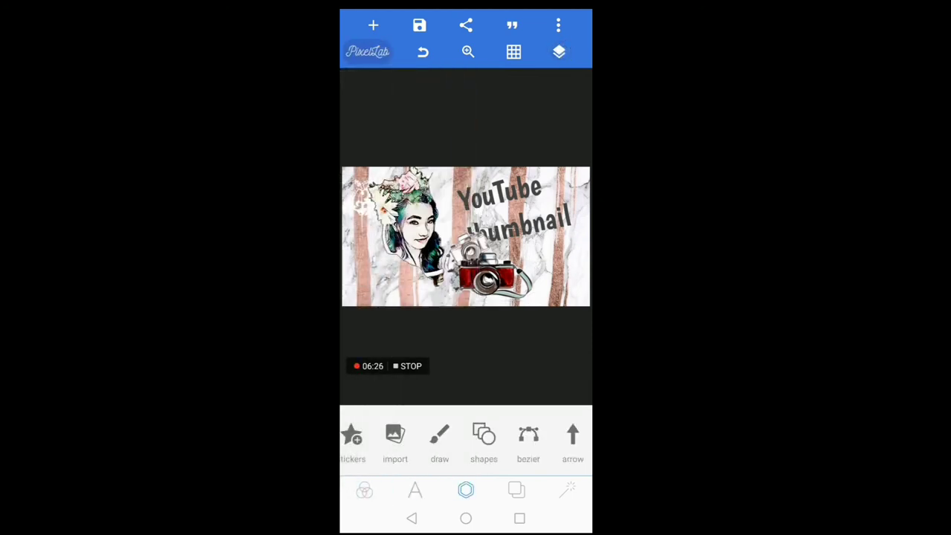
drag(529, 434, 535, 434)
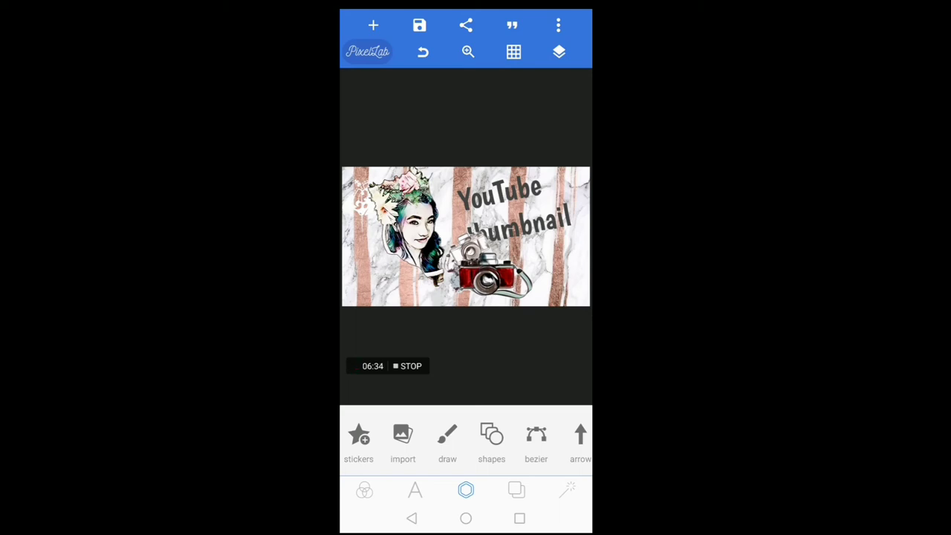
Select the camera layer and send it behind the title text.
click(558, 51)
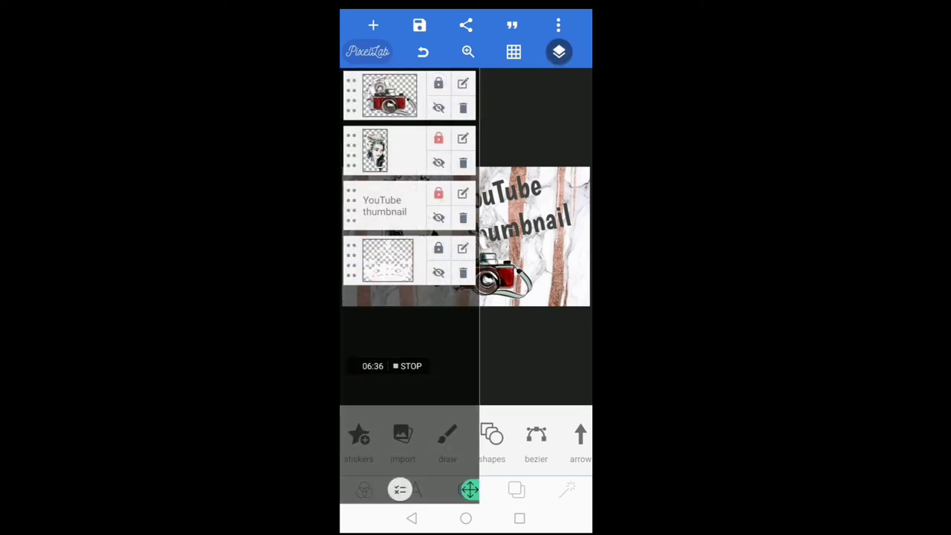
click(390, 95)
click(558, 52)
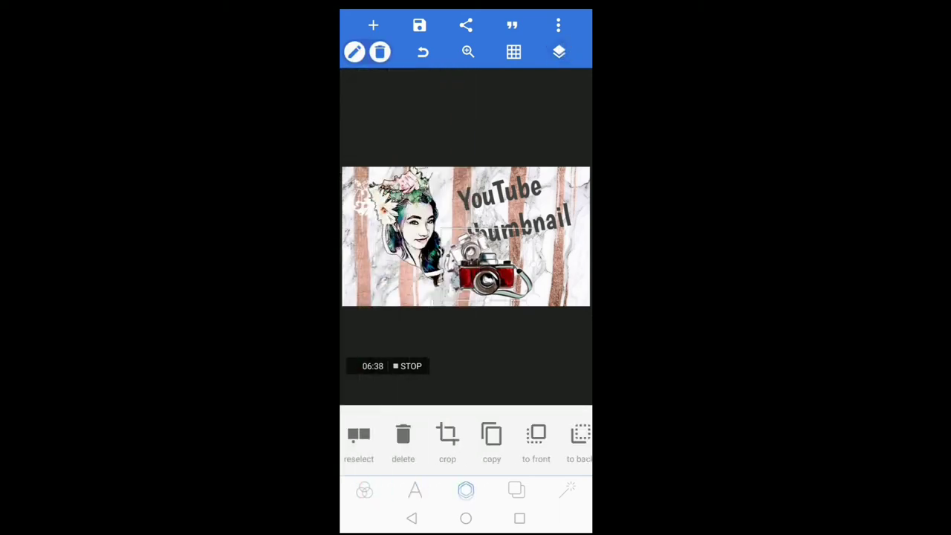
drag(522, 452, 378, 454)
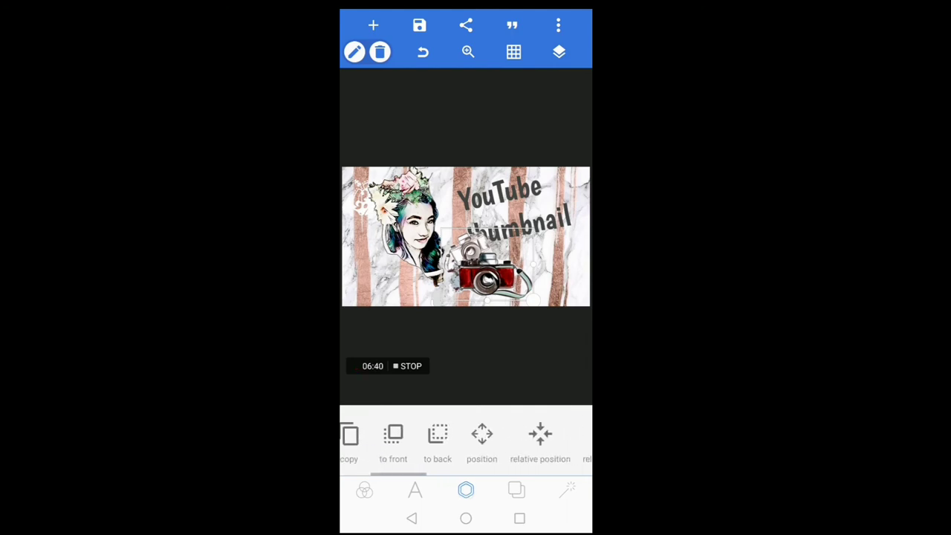
click(437, 438)
click(396, 438)
click(437, 438)
click(559, 51)
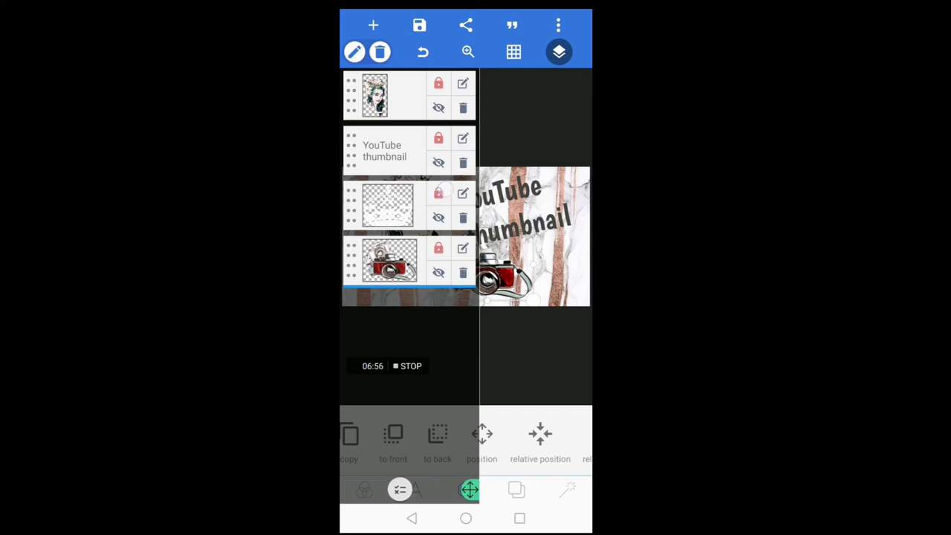
click(559, 51)
Add a new placeholder text object at the canvas top-left.
click(482, 350)
click(524, 112)
click(373, 24)
click(404, 47)
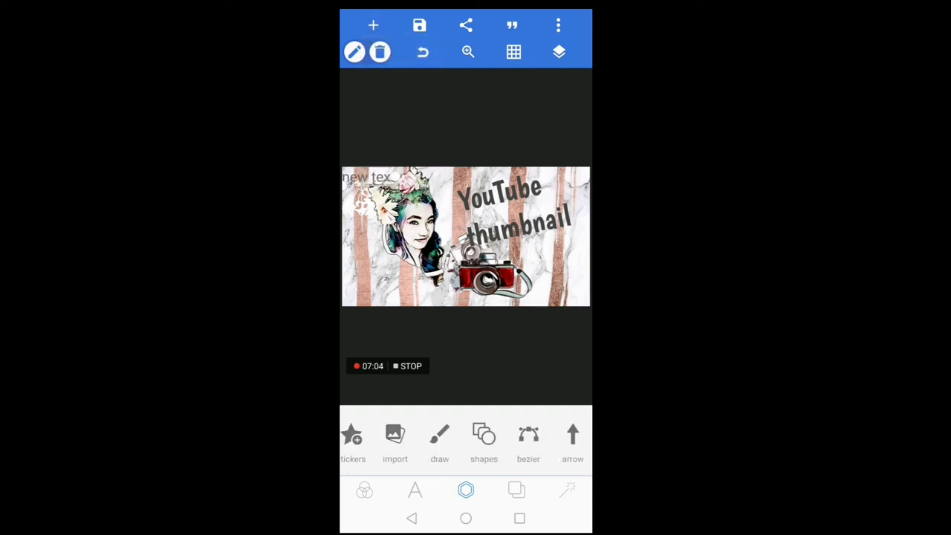
Replace the placeholder text with 'Zhei Angelz'.
drag(370, 175, 420, 196)
click(354, 51)
click(361, 80)
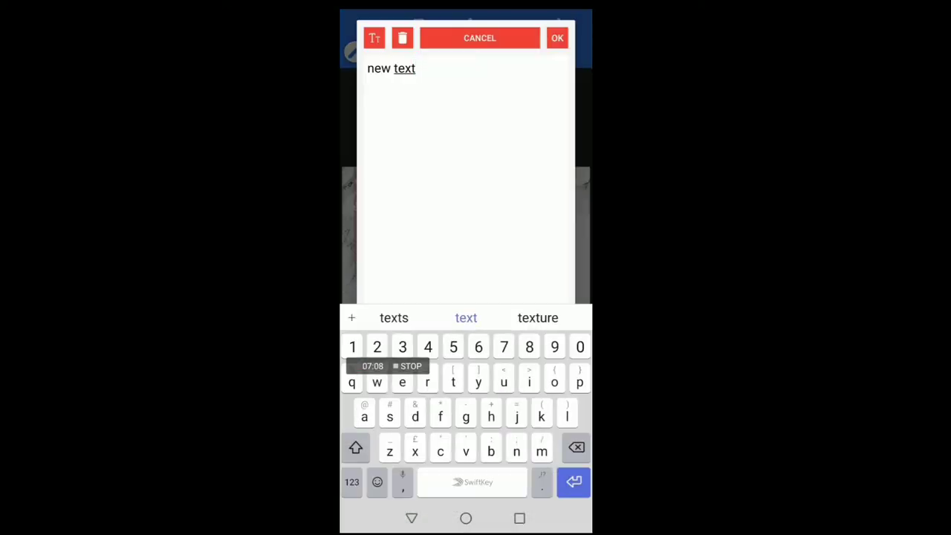
key(BackSpace)
key(BackSpace)
key(BackSpace)
key(BackSpace)
key(BackSpace)
key(BackSpace)
key(BackSpace)
key(BackSpace)
text(Zhei An)
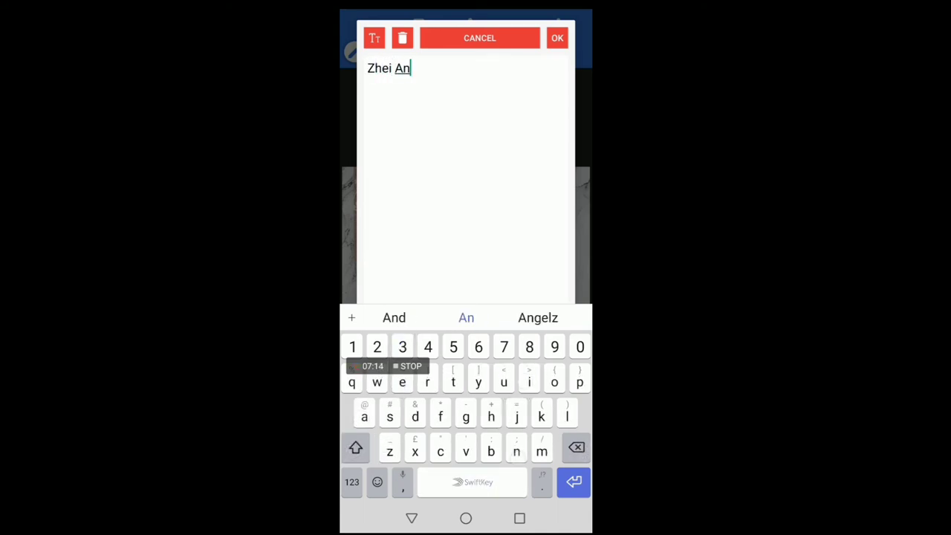
text(gelz)
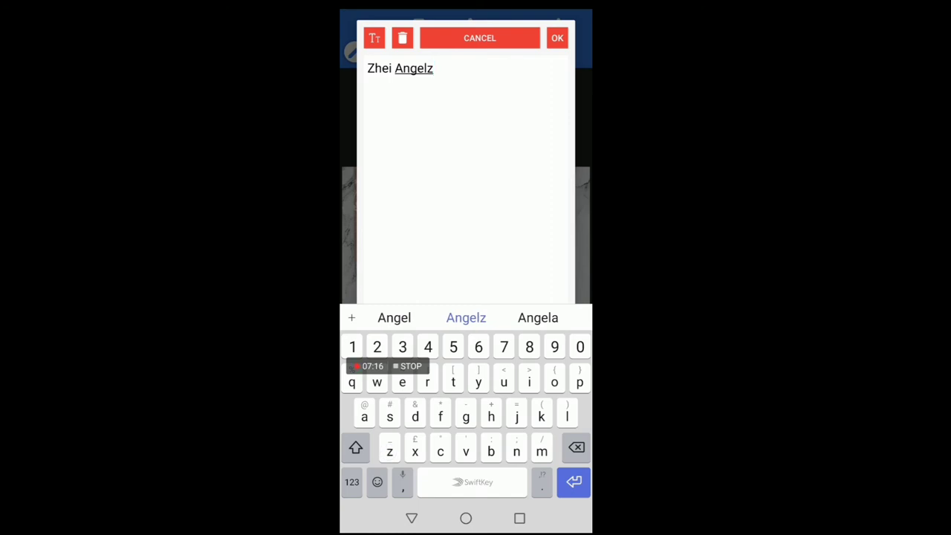
click(557, 38)
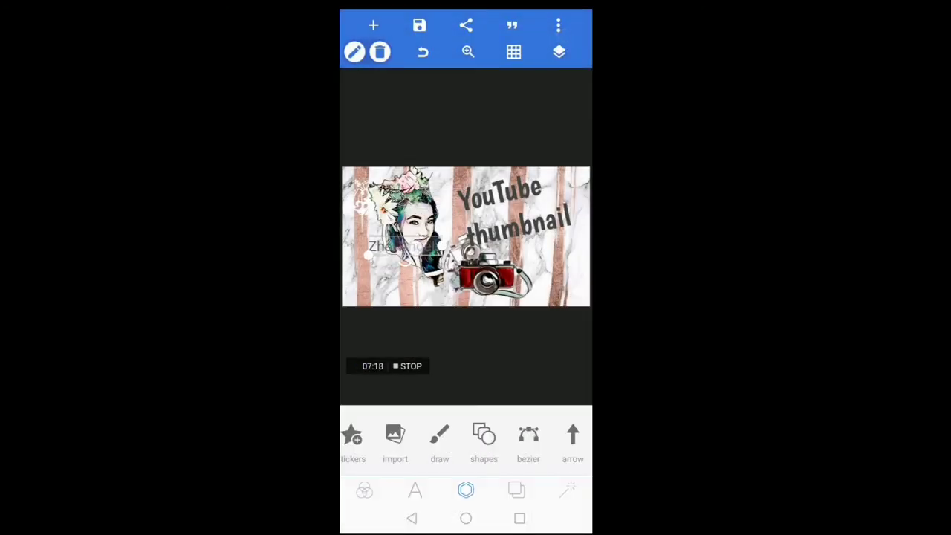
Move the name below the girl's face and enlarge its text size slightly.
drag(401, 247, 398, 283)
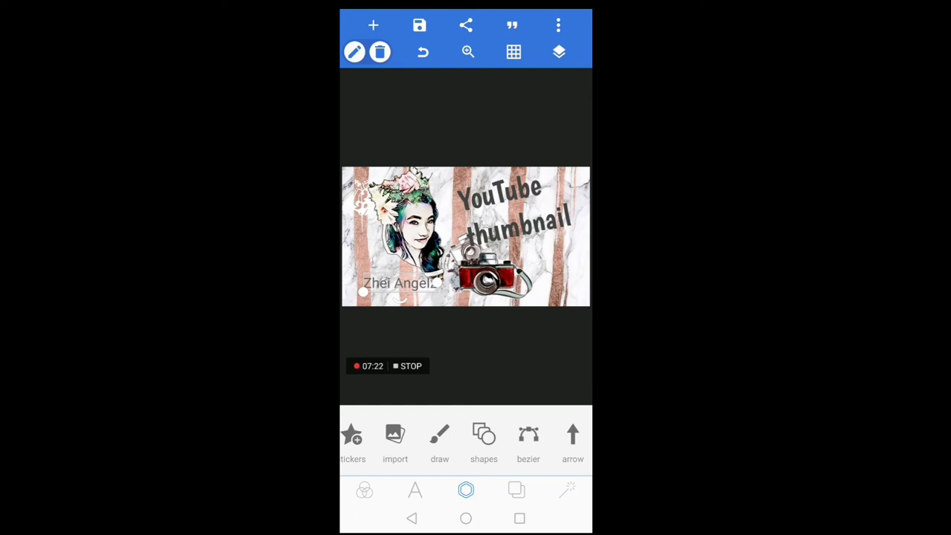
click(414, 489)
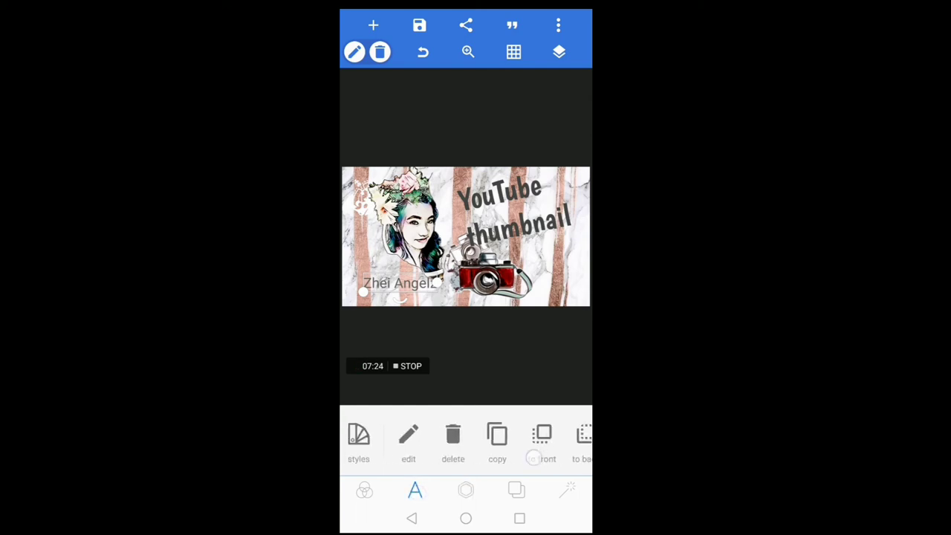
drag(564, 442, 356, 450)
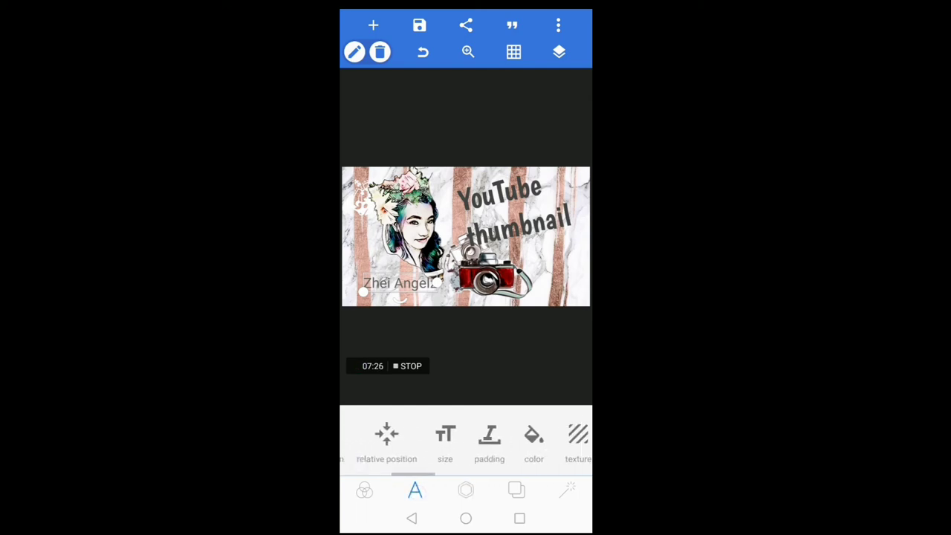
click(445, 439)
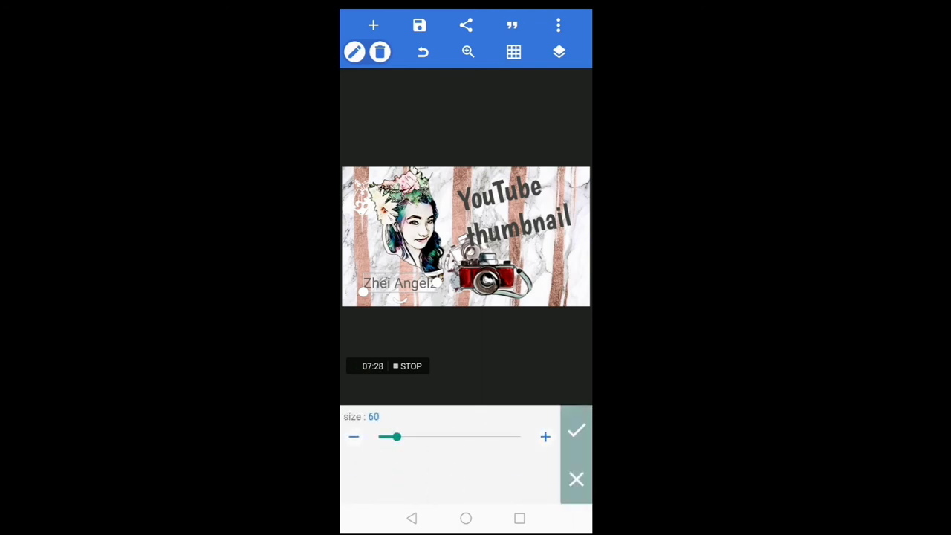
drag(391, 437, 400, 437)
click(577, 435)
Try toggling the mask on the name, then discard the masking changes.
drag(565, 446, 427, 446)
click(458, 434)
click(476, 423)
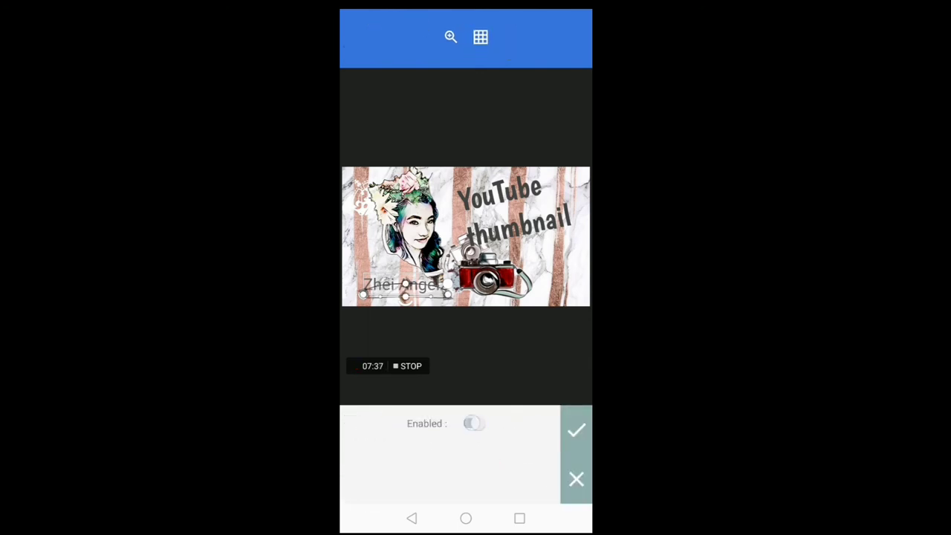
click(478, 422)
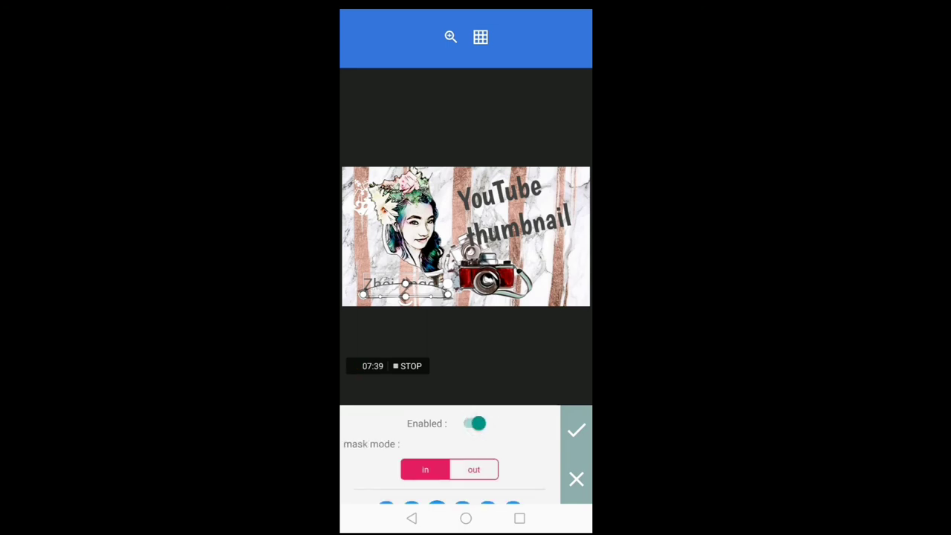
click(475, 423)
click(576, 479)
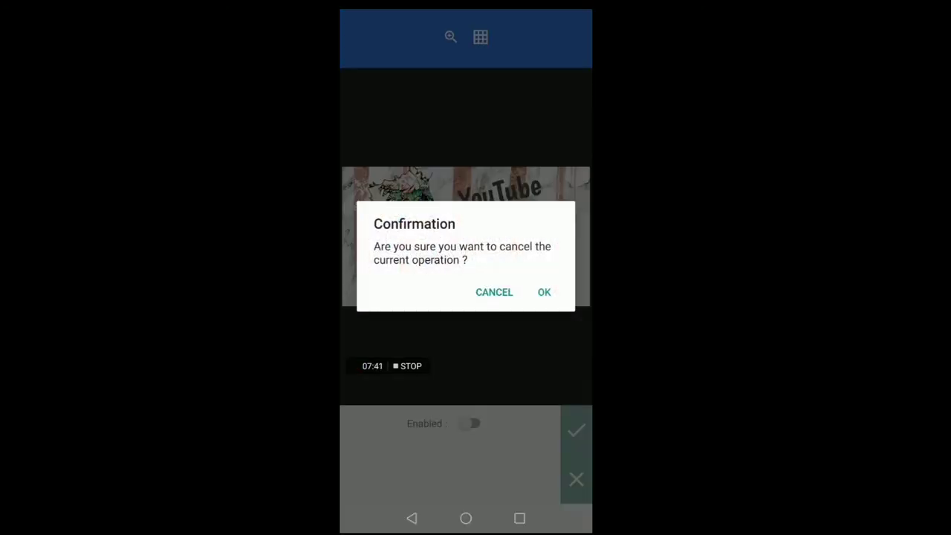
click(496, 293)
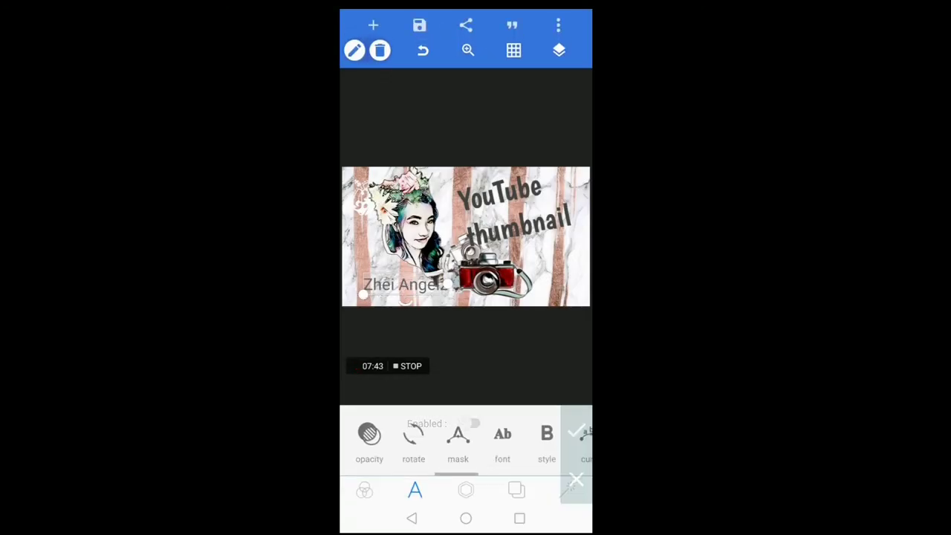
Set the name to the AlexBrush-Regular script font after trying VIRGO and BOSTON TRAFFIC.
click(503, 436)
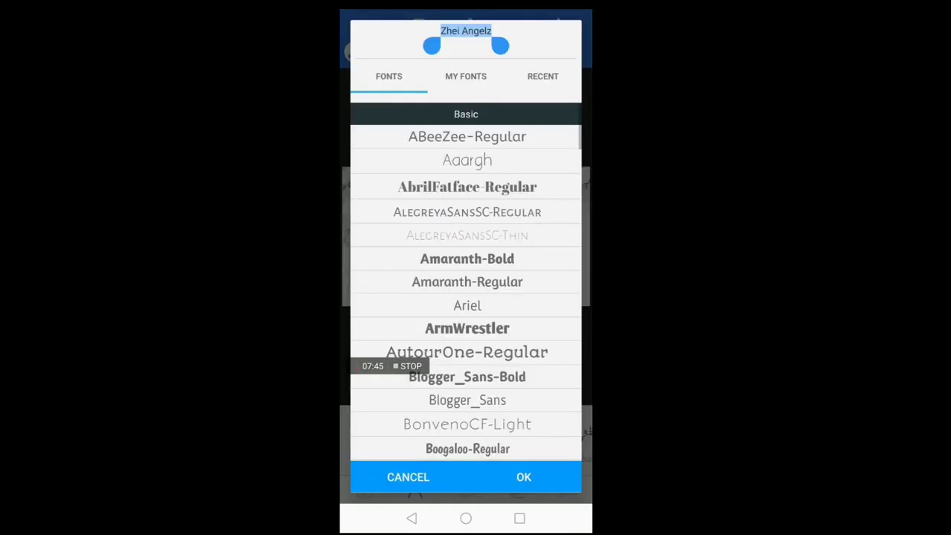
drag(533, 417, 528, 246)
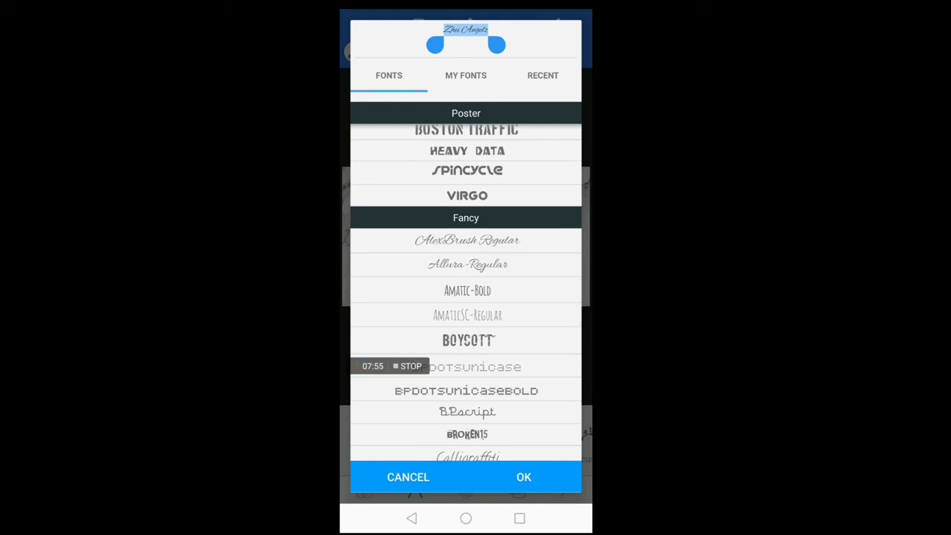
click(466, 194)
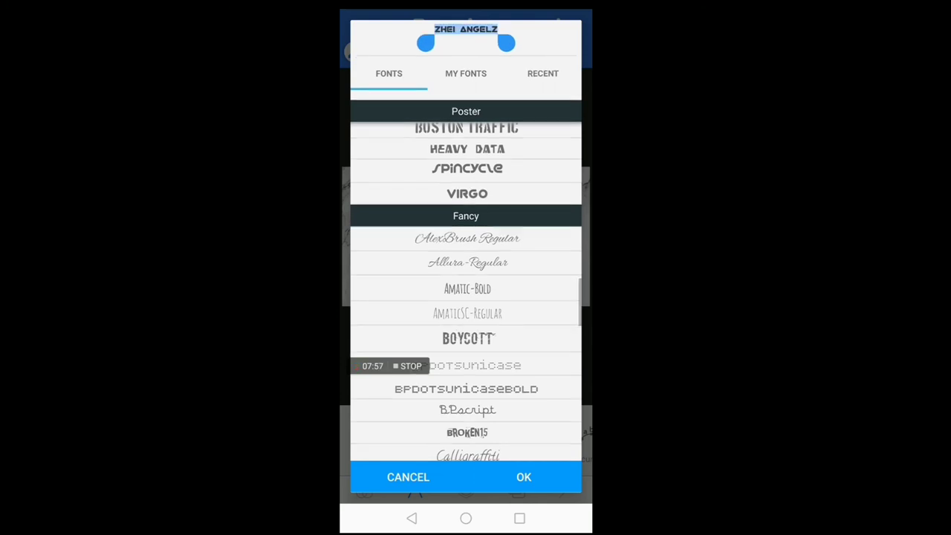
click(466, 130)
click(467, 239)
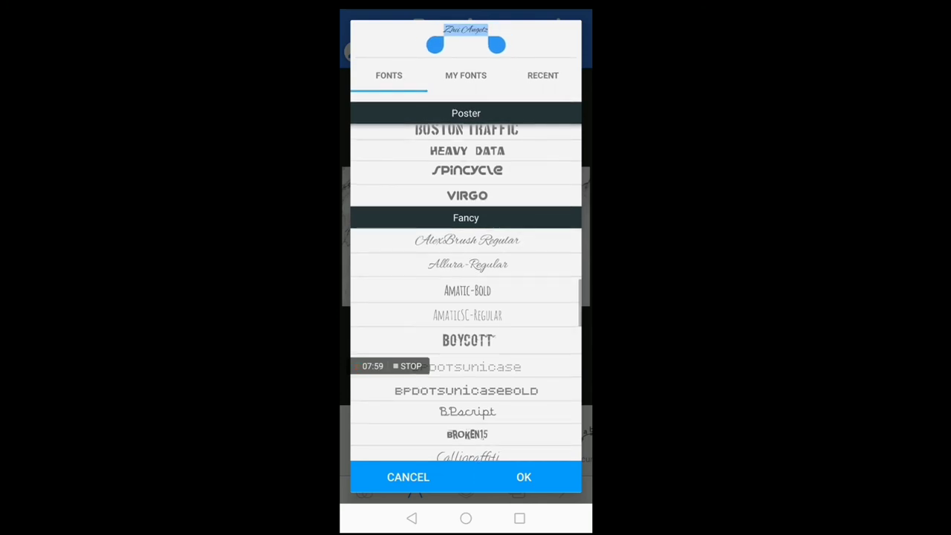
click(524, 477)
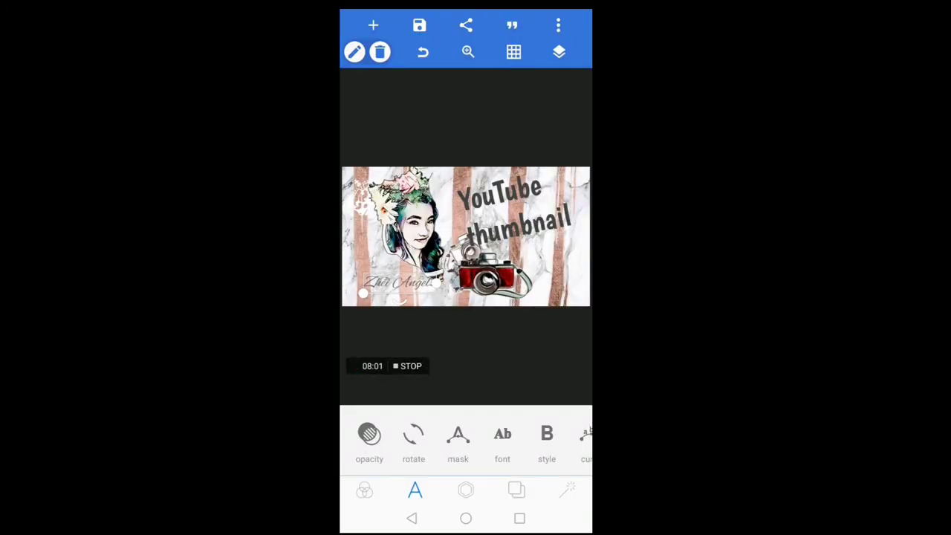
drag(440, 284, 435, 265)
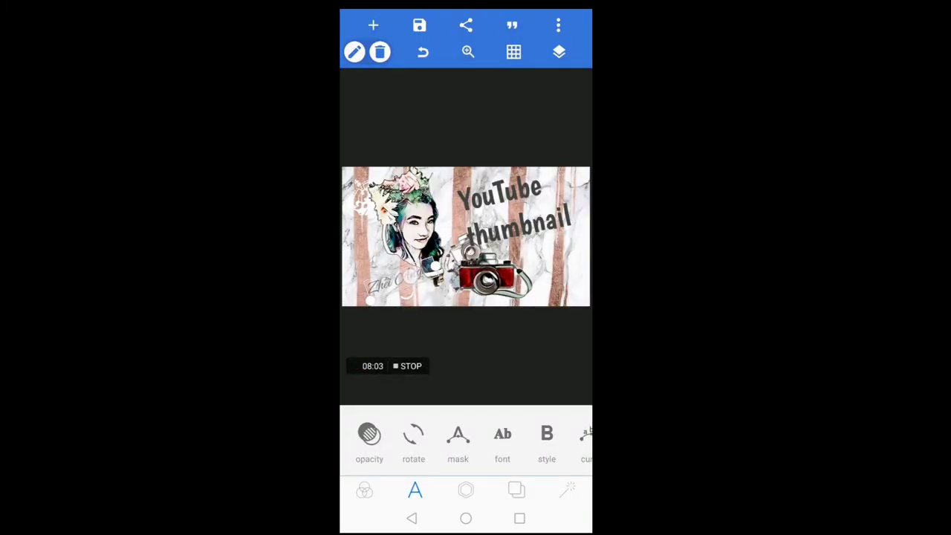
mouse_move(435, 265)
mouse_down()
mouse_move(438, 281)
mouse_move(394, 284)
mouse_up()
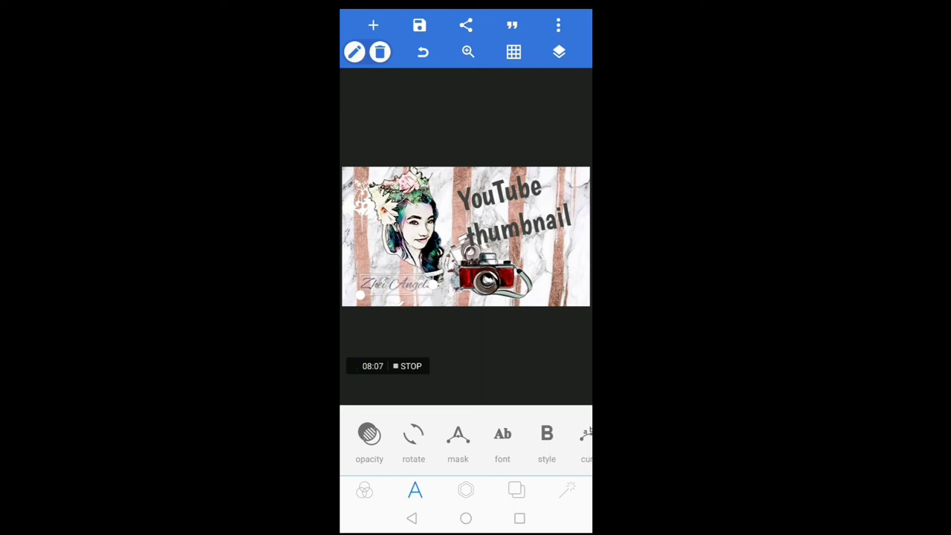
drag(558, 442, 364, 442)
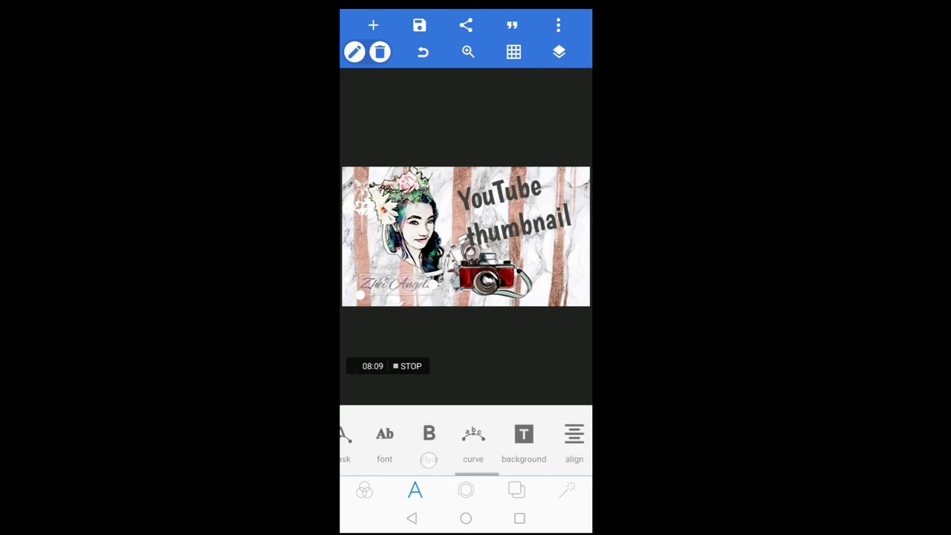
click(447, 438)
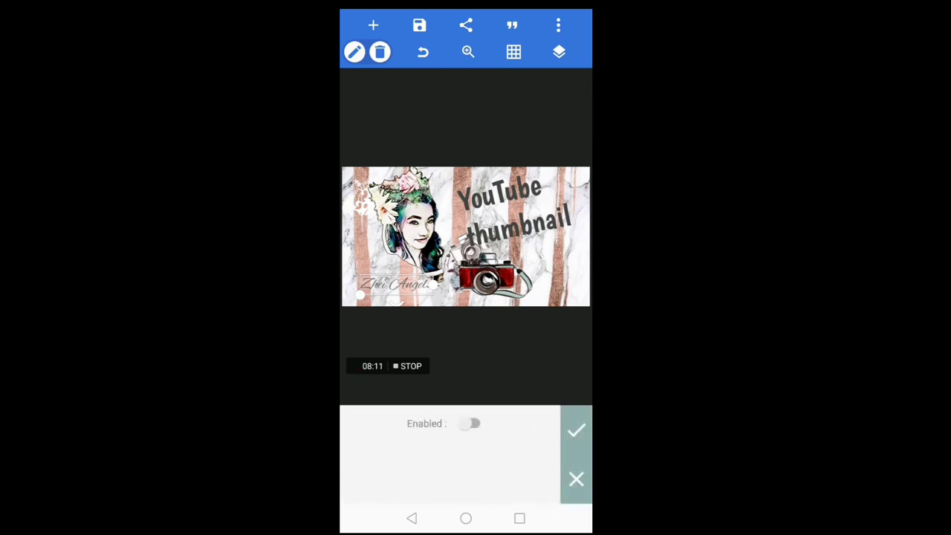
click(471, 423)
drag(446, 476, 445, 433)
click(494, 455)
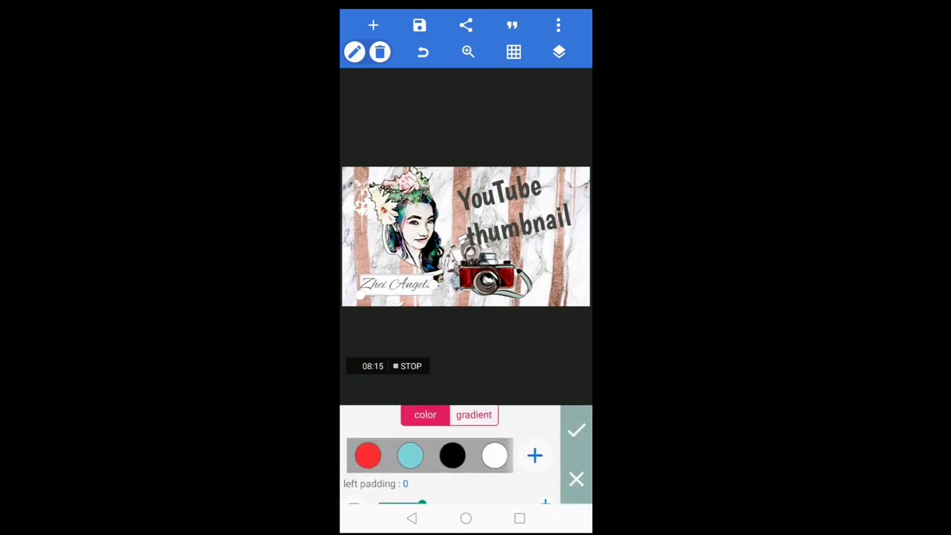
drag(446, 438, 446, 480)
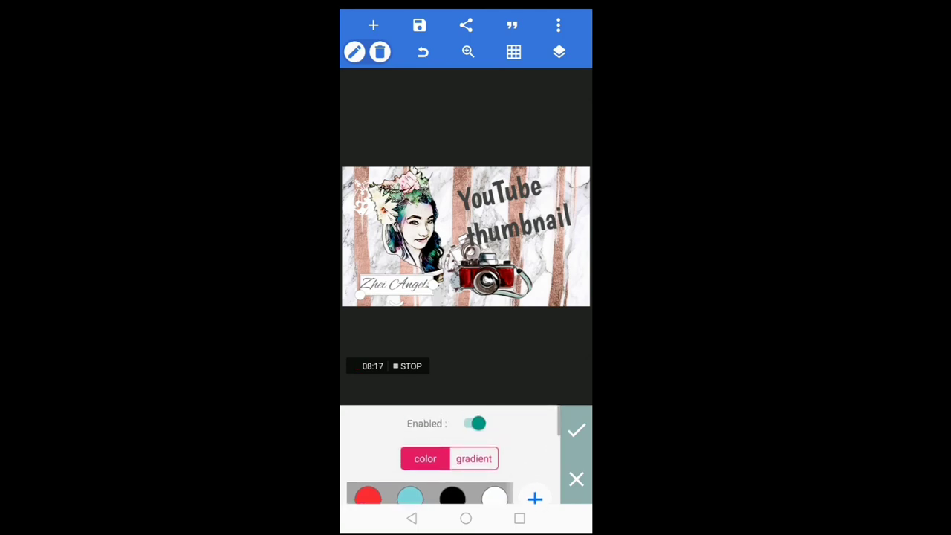
click(474, 423)
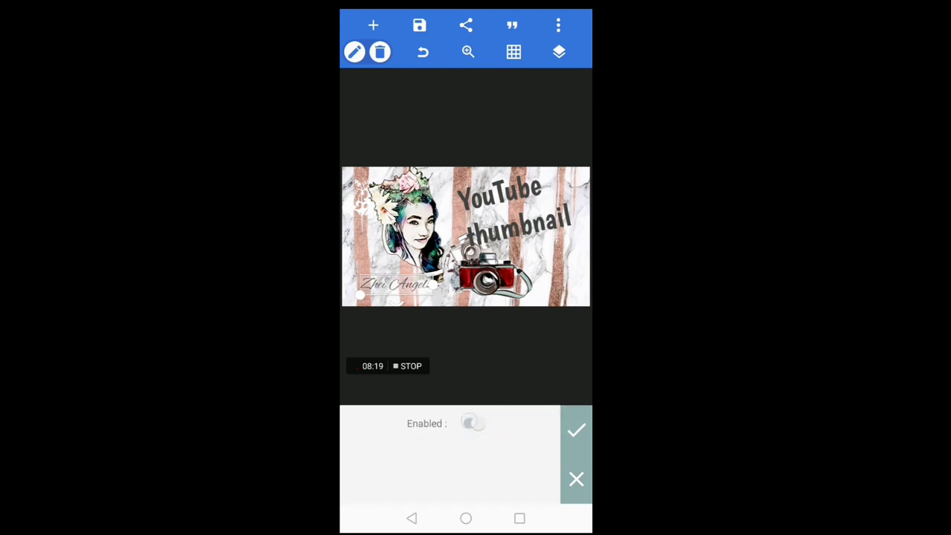
click(576, 430)
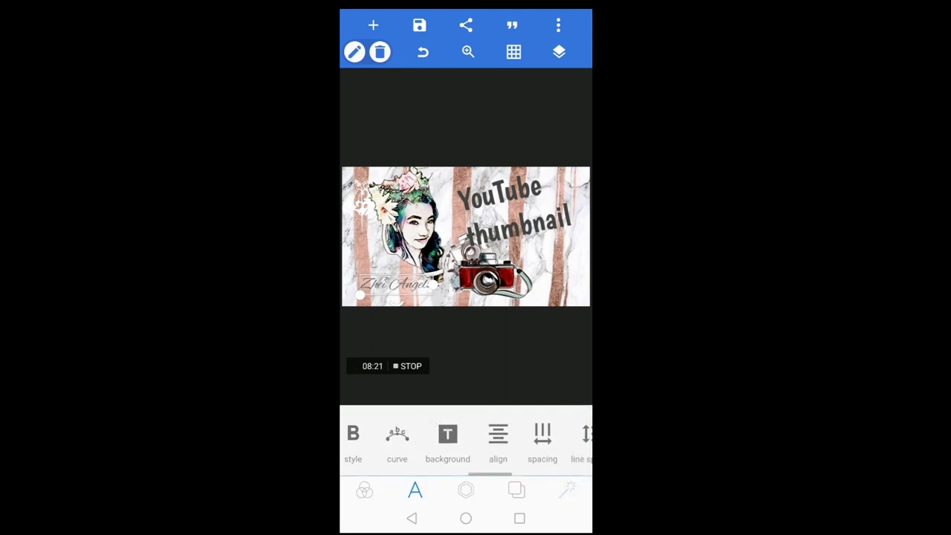
Add a drop shadow and an inner shadow to the name text.
drag(545, 443, 386, 443)
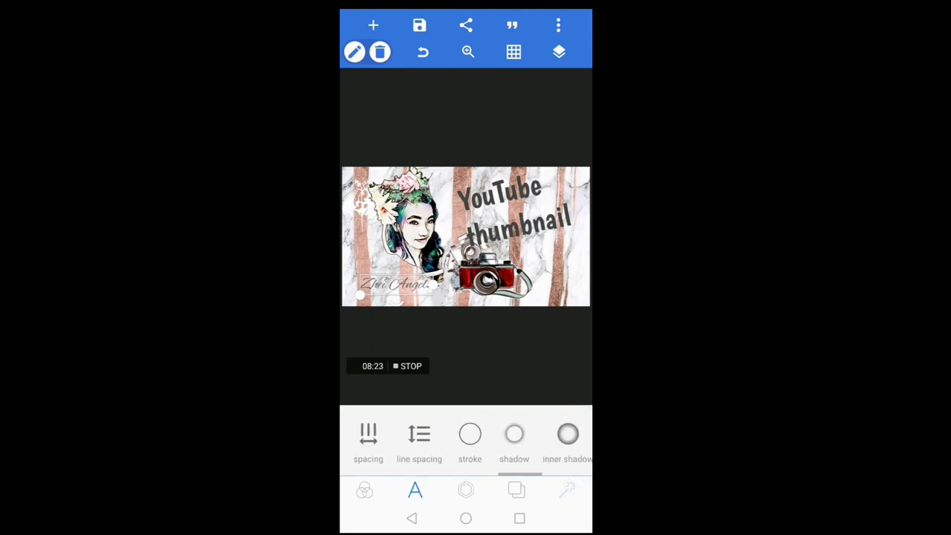
drag(543, 447, 480, 453)
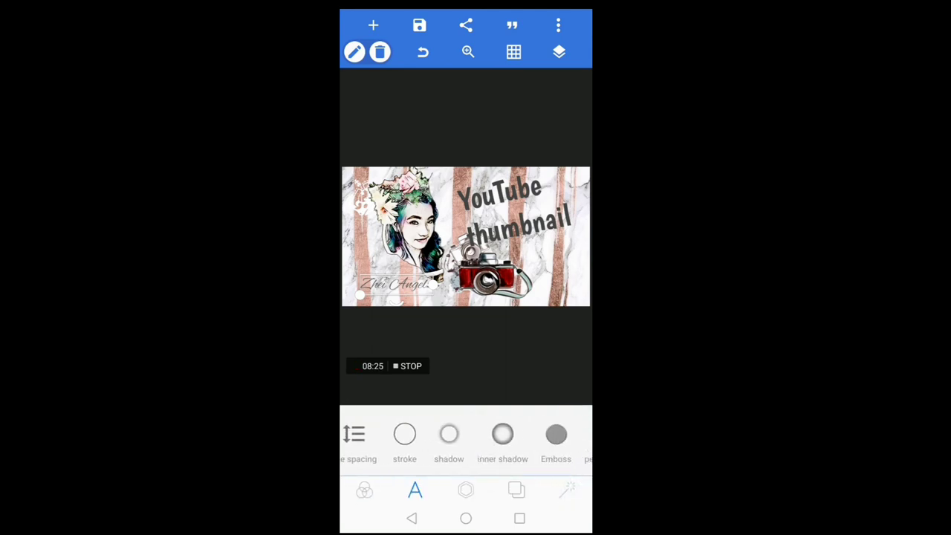
click(448, 434)
click(471, 423)
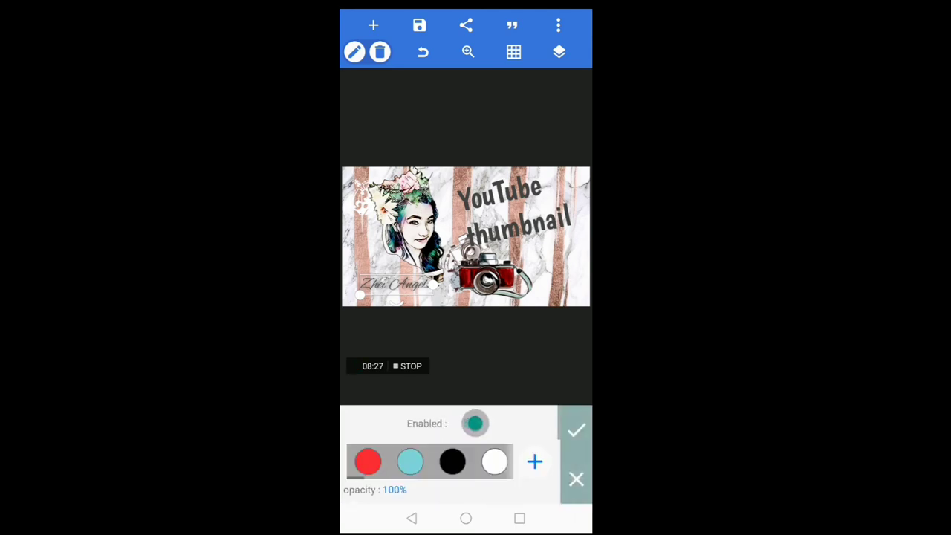
click(576, 429)
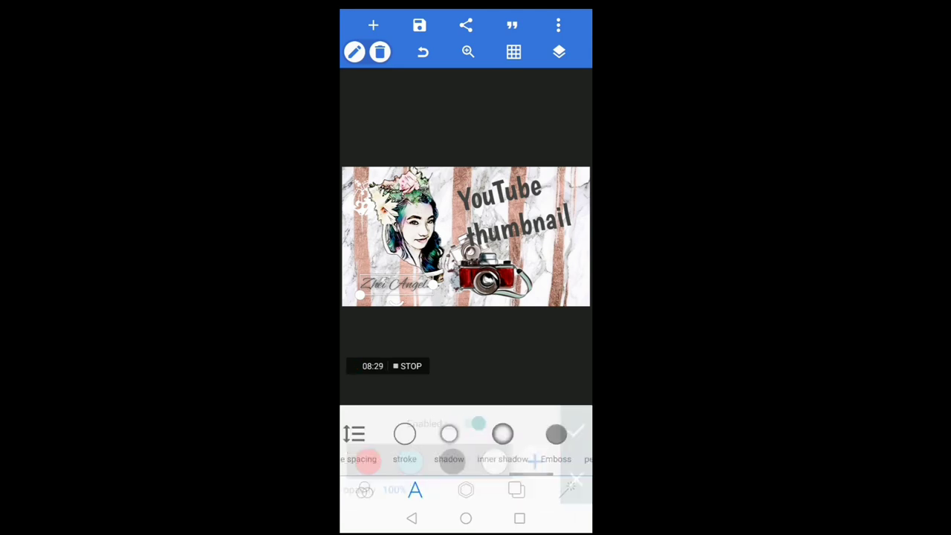
click(503, 434)
click(474, 423)
click(576, 430)
Turn on the emboss effect for the name text.
drag(520, 439, 431, 439)
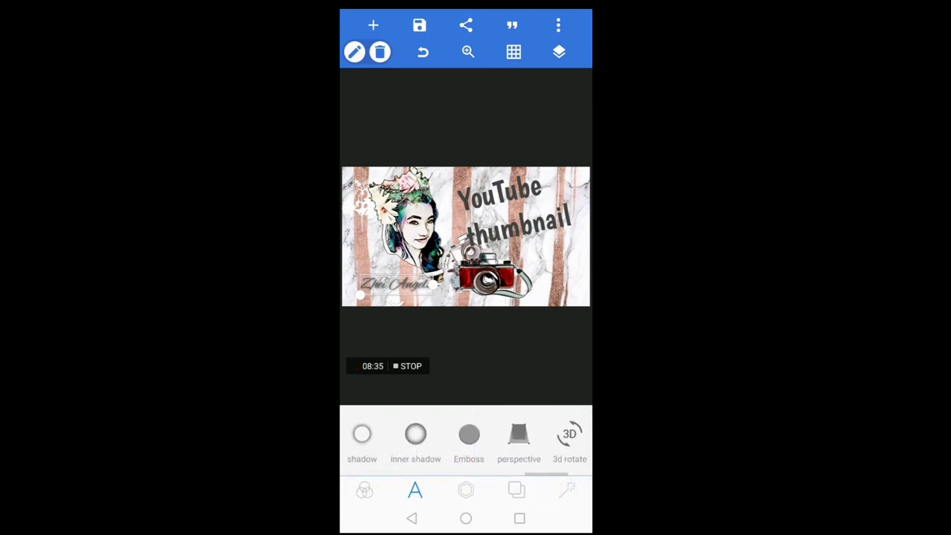
click(469, 434)
click(474, 423)
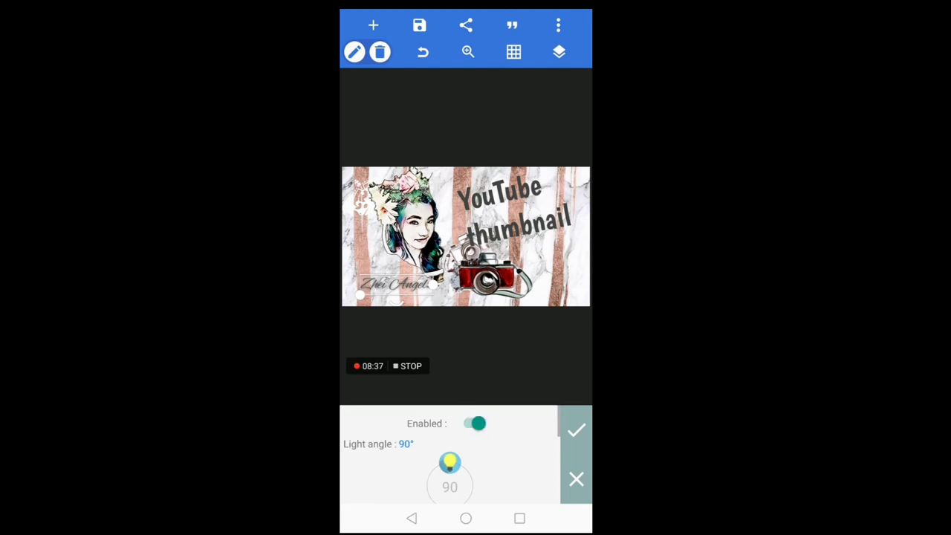
click(577, 429)
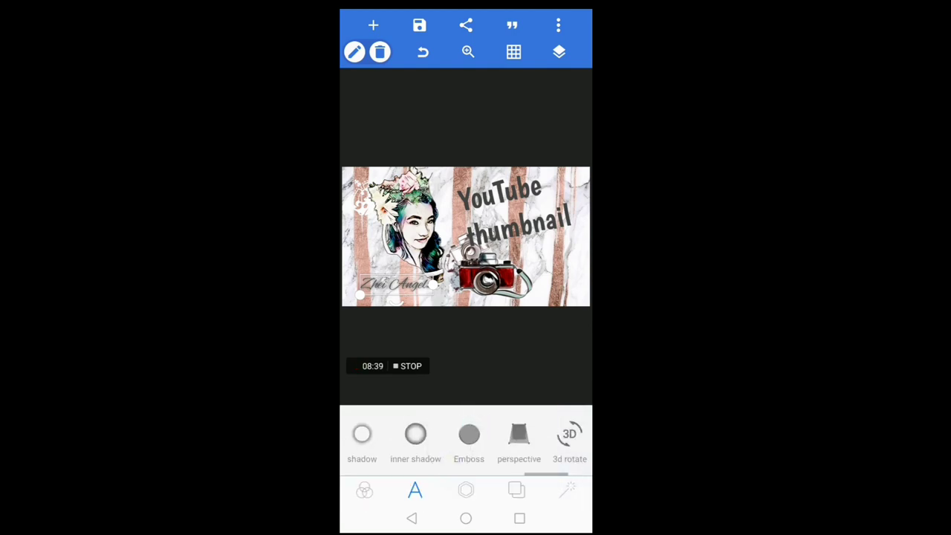
Try a reflection under the name, then switch it back off.
drag(473, 445, 369, 446)
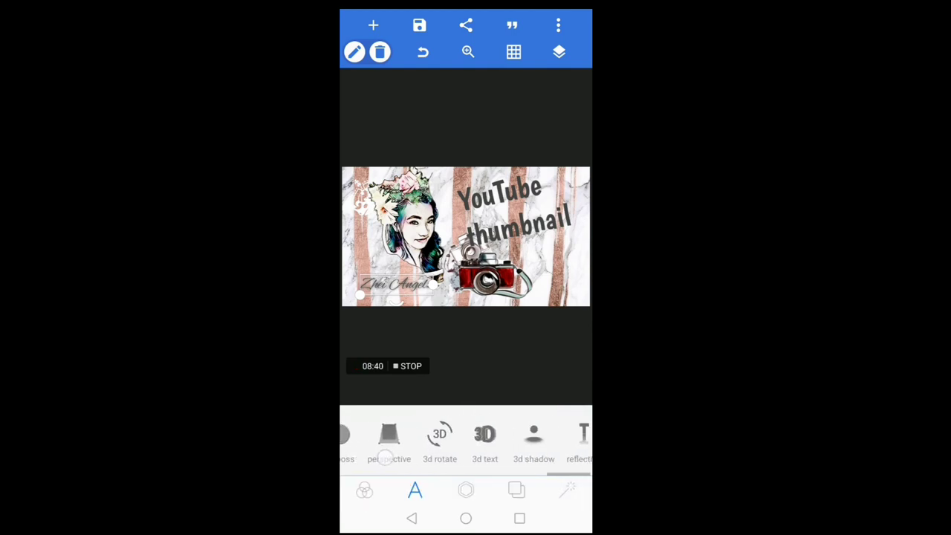
click(571, 442)
click(469, 423)
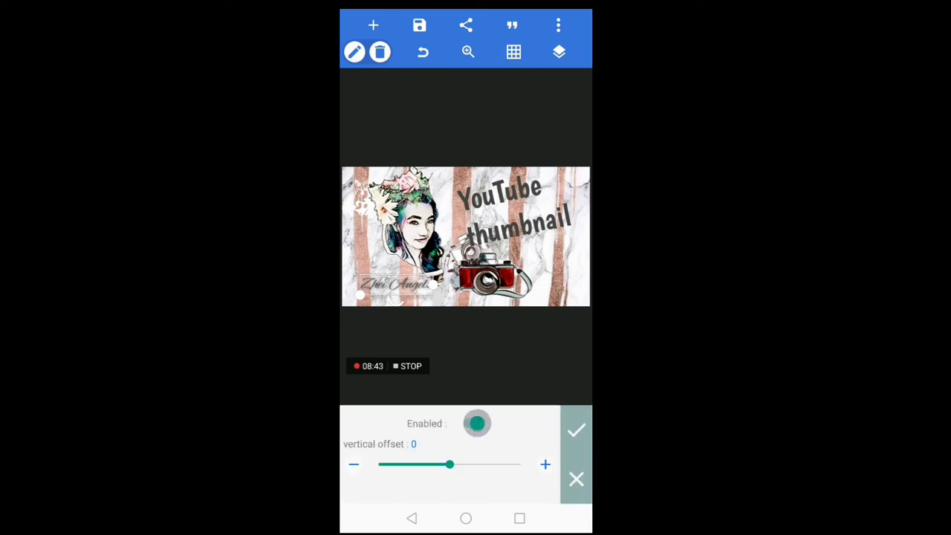
click(470, 423)
click(576, 429)
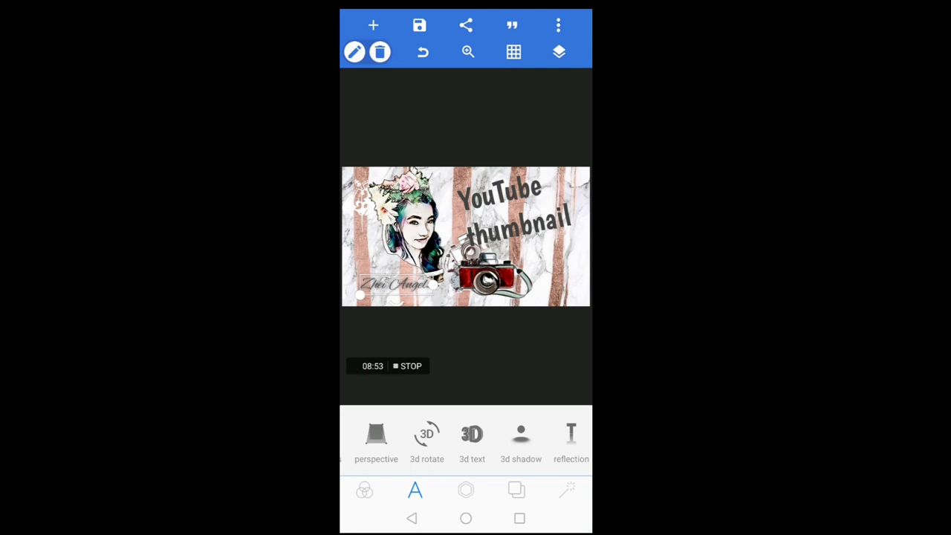
Reselect the PixelLab name text, review the five-layer list, then deselect to show the full thumbnail.
key(Escape)
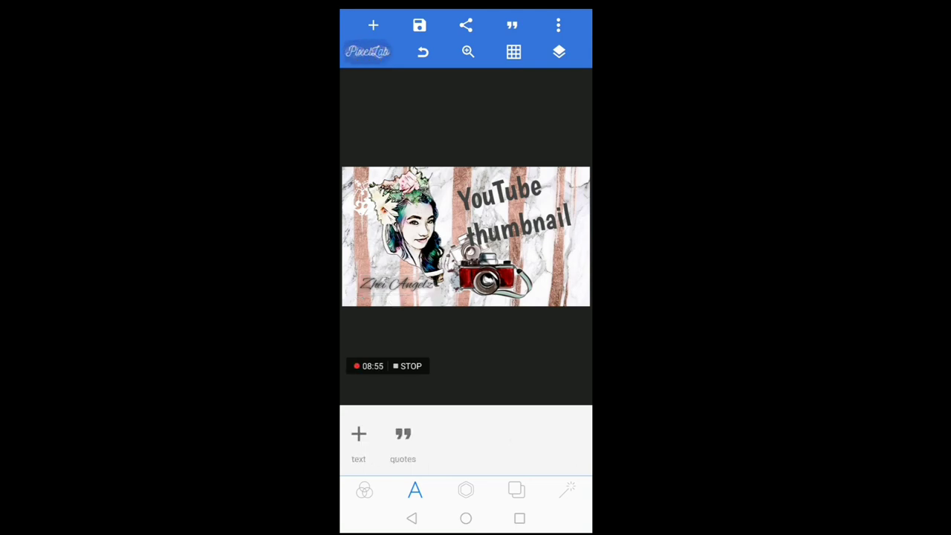
click(396, 283)
click(558, 51)
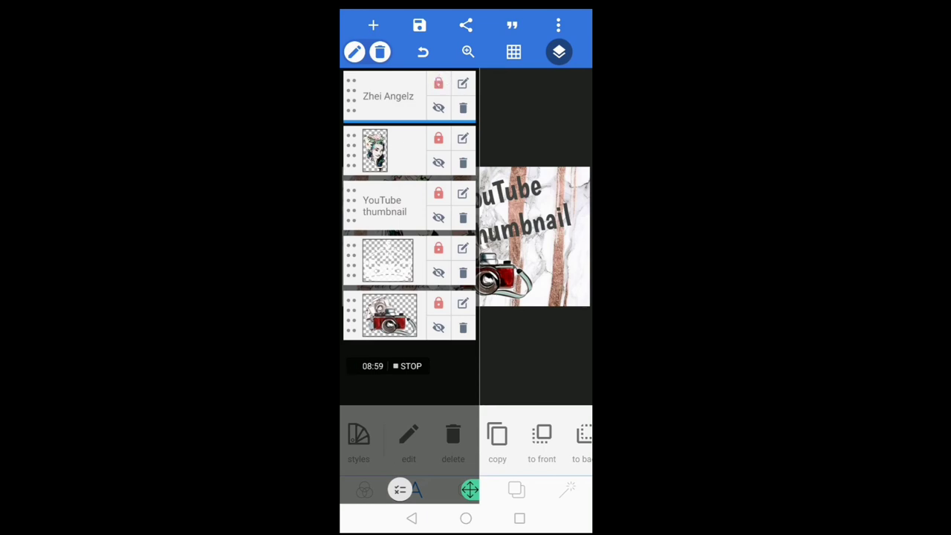
key(Escape)
click(558, 52)
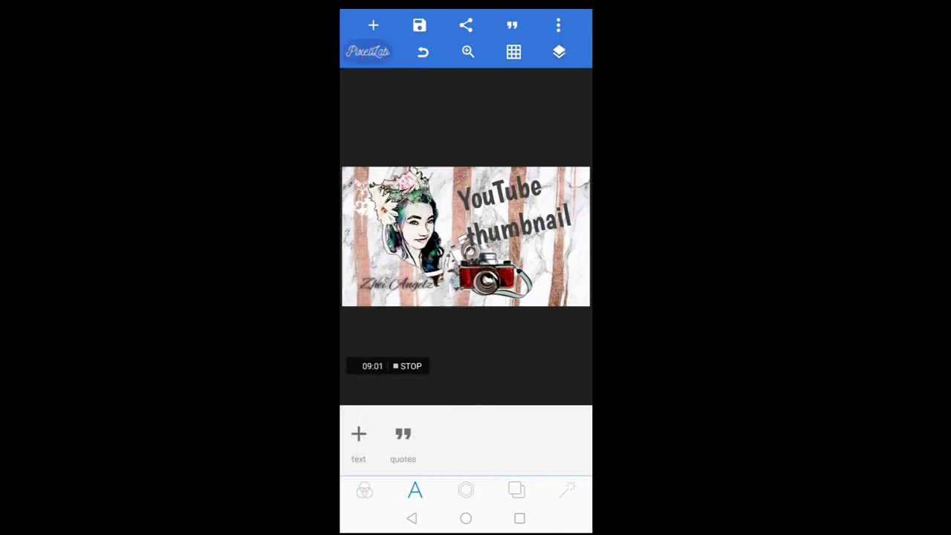